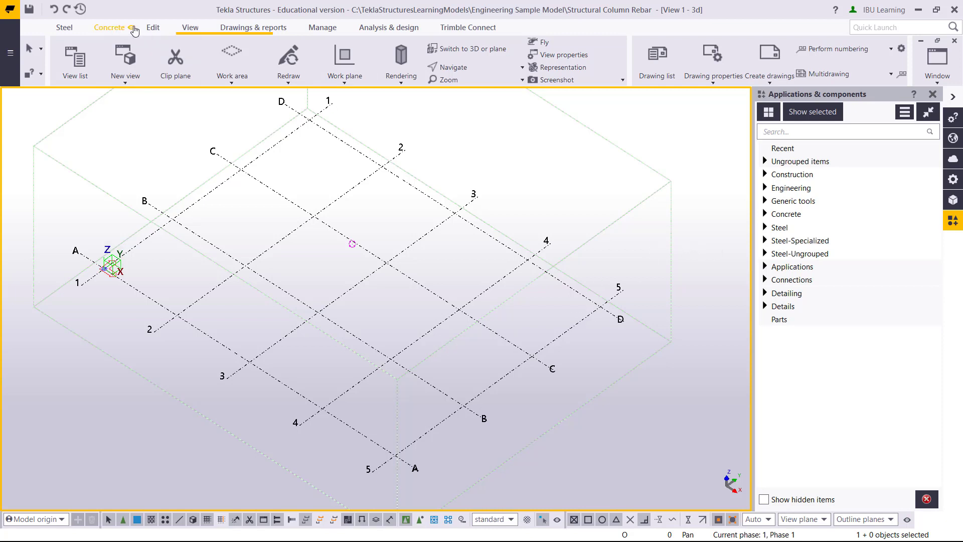
Start a concrete column and set its top level to 3600 mm in the column properties
{"action": "left_click", "coordinate": [109, 29]}
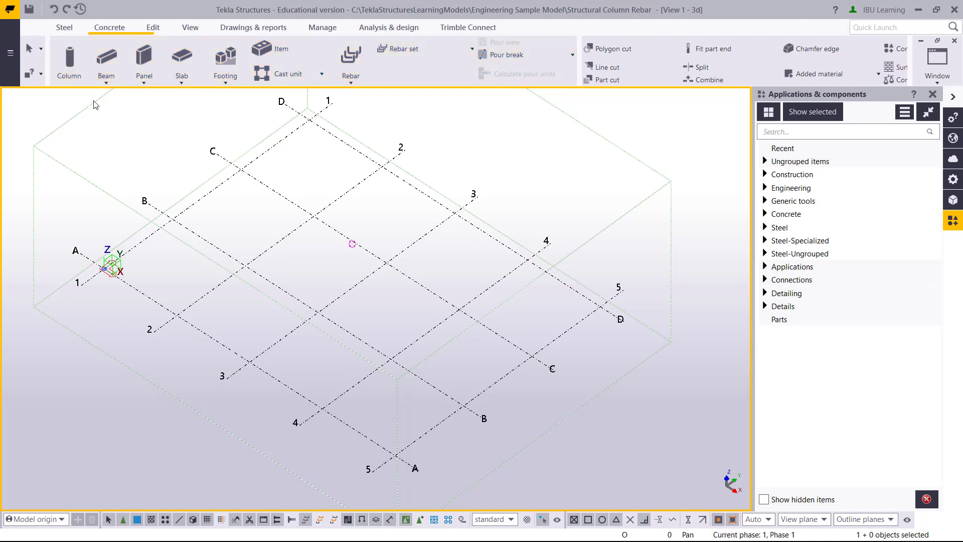
{"action": "left_click", "coordinate": [69, 59]}
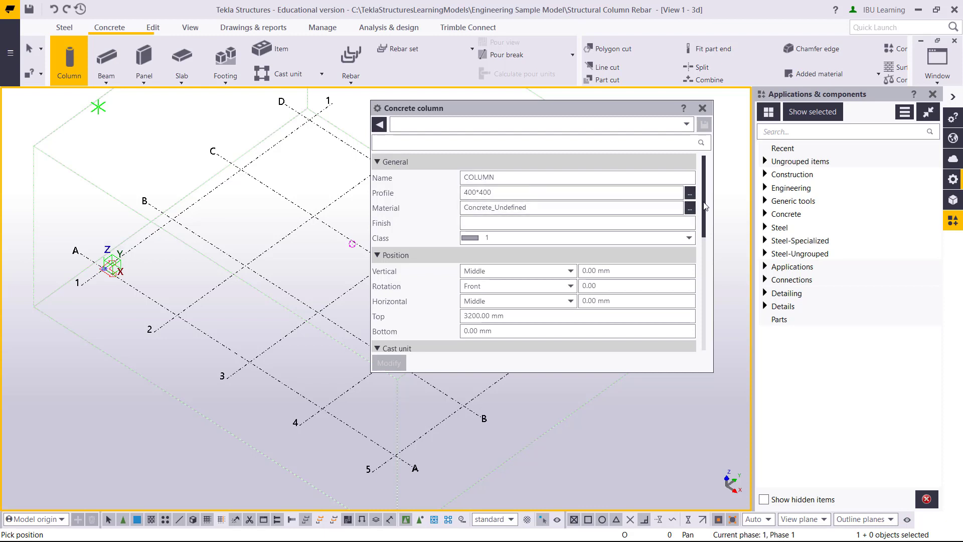
{"action": "left_click_drag", "start_coordinate": [704, 203], "coordinate": [704, 214]}
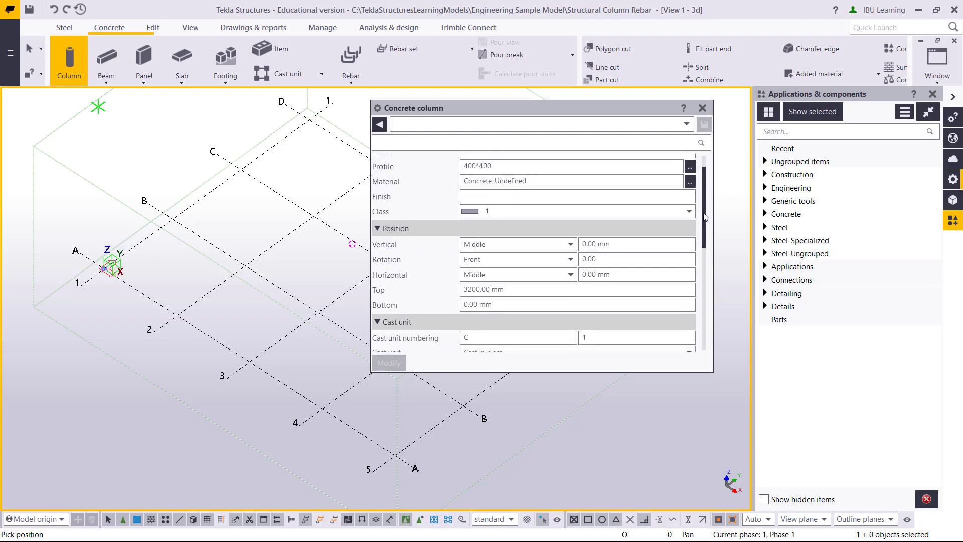
{"action": "left_click", "coordinate": [469, 289]}
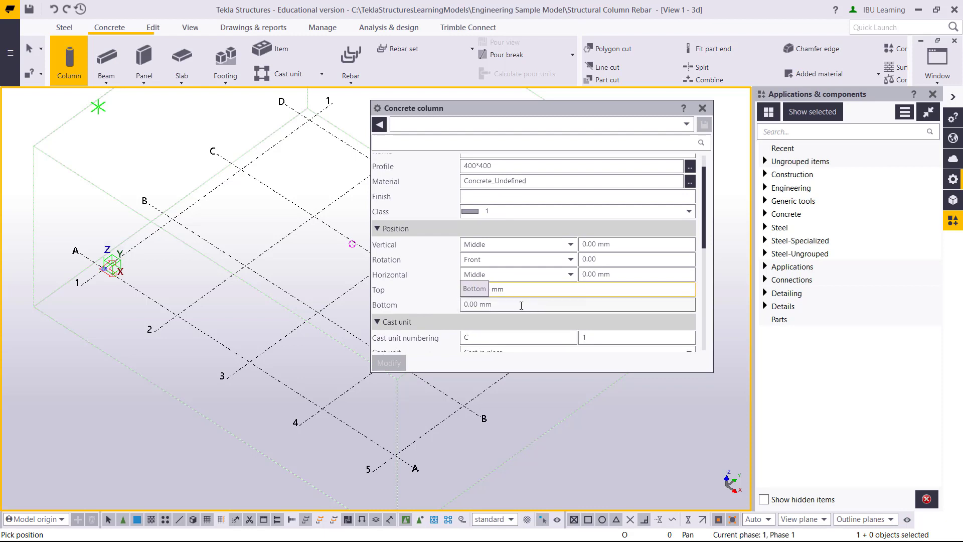
{"action": "key", "text": "Tab"}
{"action": "scroll", "coordinate": [476, 306], "scroll_direction": "down", "scroll_amount": 5}
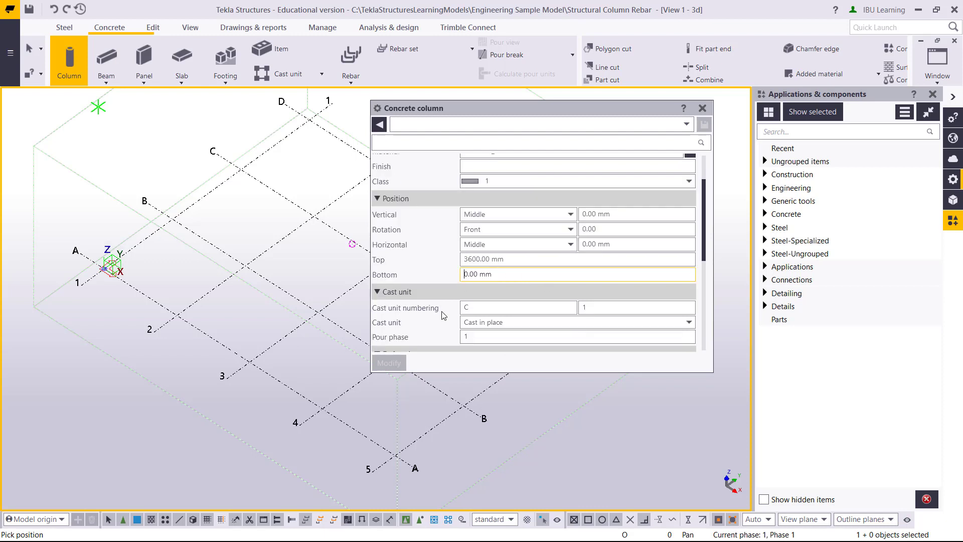
{"action": "scroll", "coordinate": [478, 302], "scroll_direction": "down", "scroll_amount": 3}
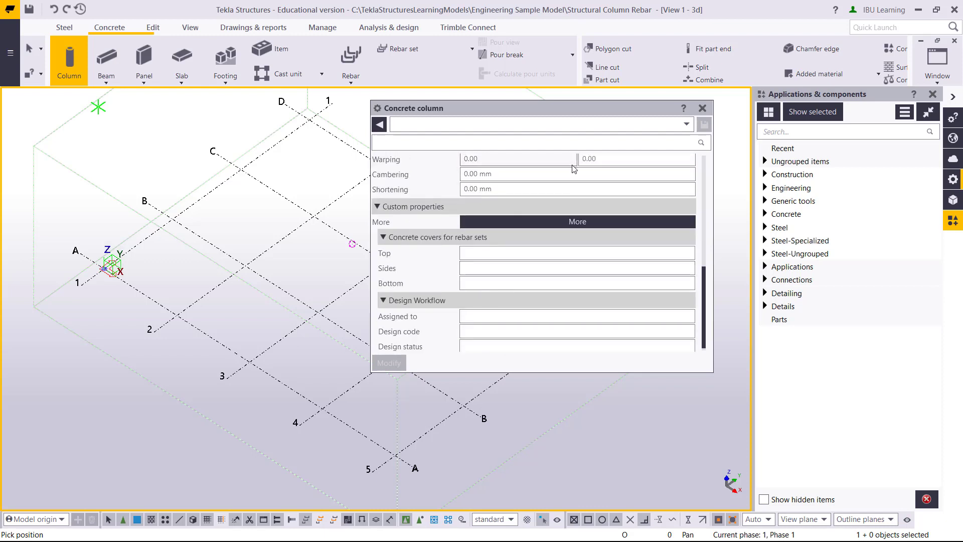
{"action": "scroll", "coordinate": [552, 161], "scroll_direction": "up", "scroll_amount": 2}
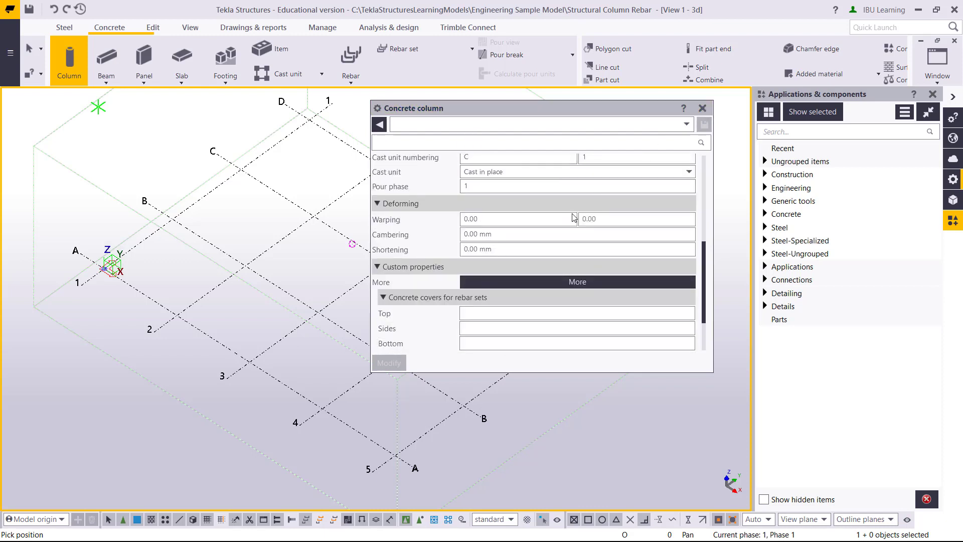
{"action": "left_click", "coordinate": [702, 109]}
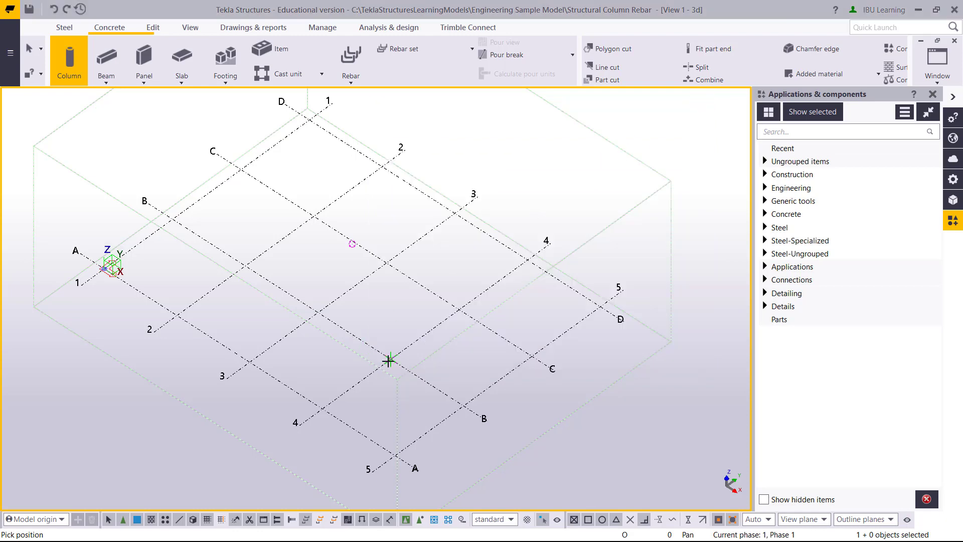
Place the concrete column at the intersection of grid lines B and 4 and end the command
{"action": "left_click", "coordinate": [389, 359]}
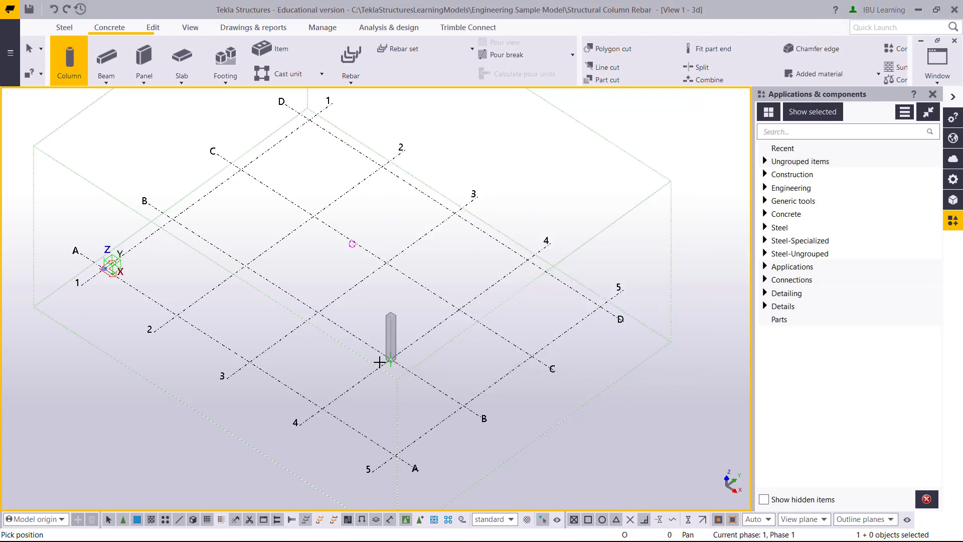
{"action": "scroll", "coordinate": [390, 358], "scroll_direction": "up", "scroll_amount": 5}
{"action": "scroll", "coordinate": [397, 386], "scroll_direction": "down", "scroll_amount": 5}
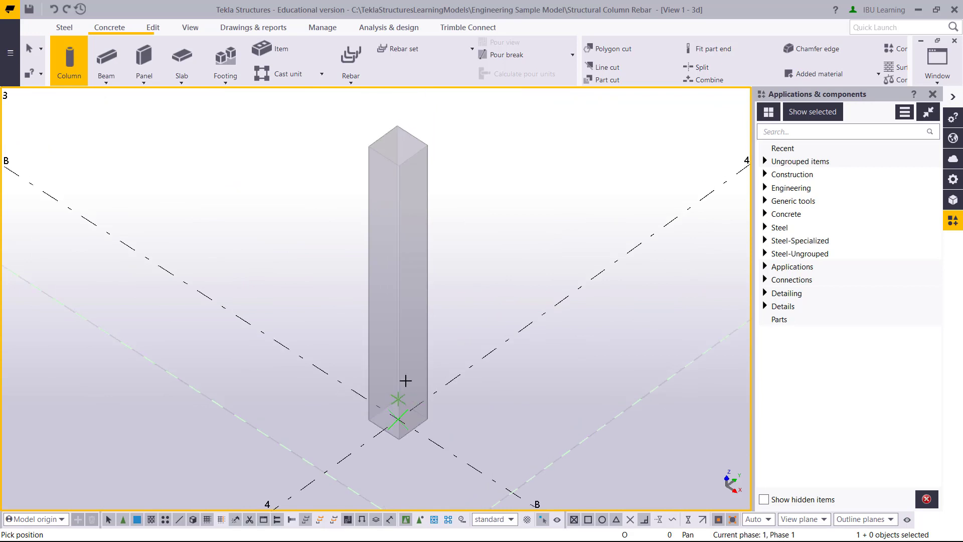
{"action": "key", "text": "Escape"}
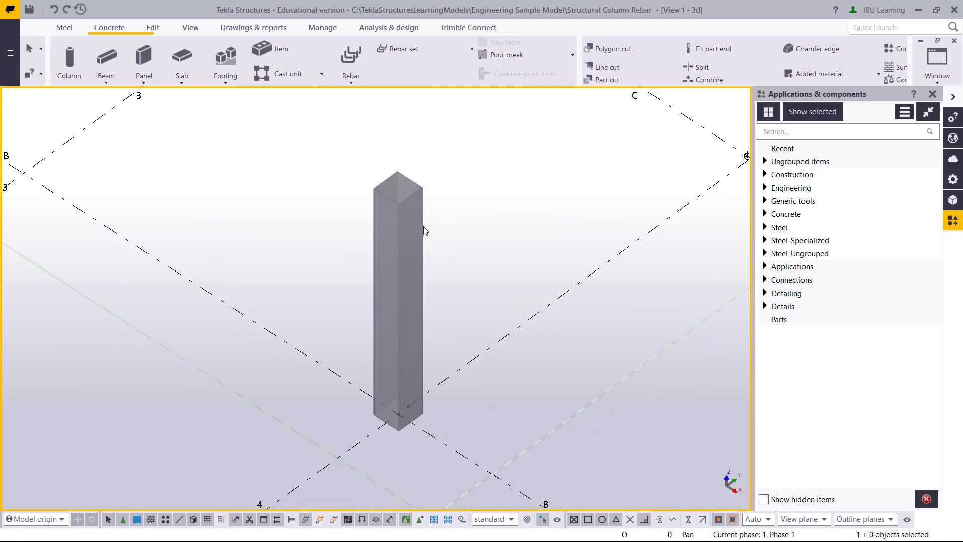
Make one linear copy of the column with a dZ offset of 3600 mm, stacking it directly above the original
{"action": "left_click", "coordinate": [423, 231]}
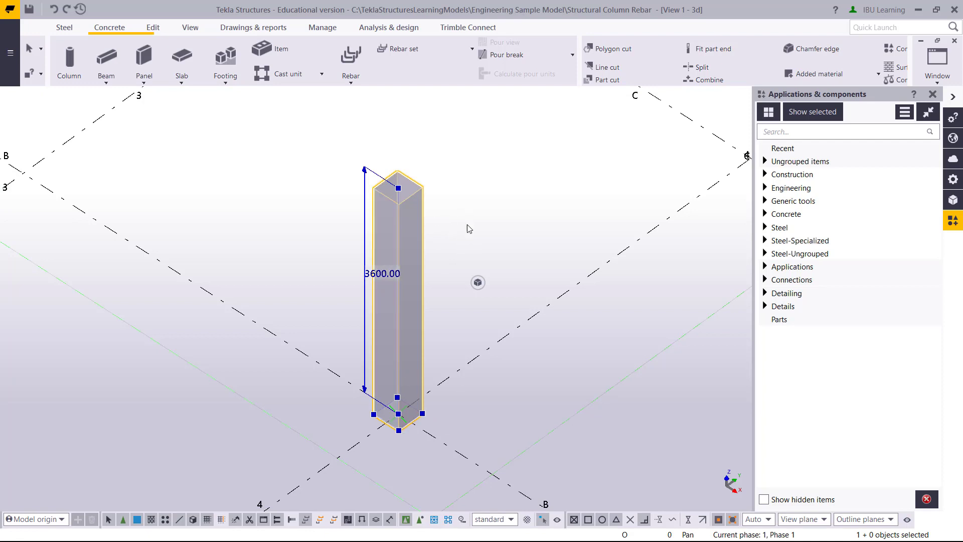
{"action": "mouse_move", "coordinate": [478, 282]}
{"action": "scroll", "coordinate": [371, 321], "scroll_direction": "down", "scroll_amount": 3}
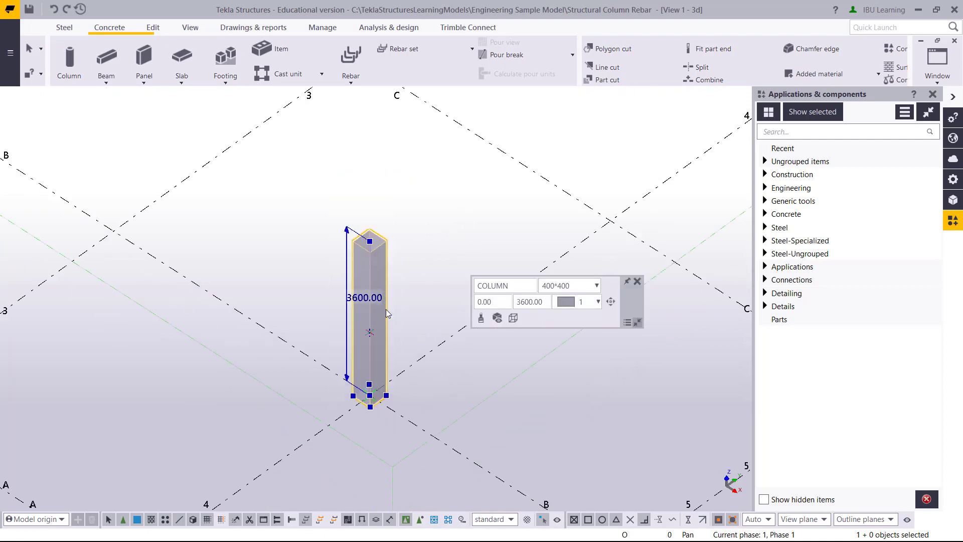
{"action": "scroll", "coordinate": [336, 264], "scroll_direction": "up", "scroll_amount": 3}
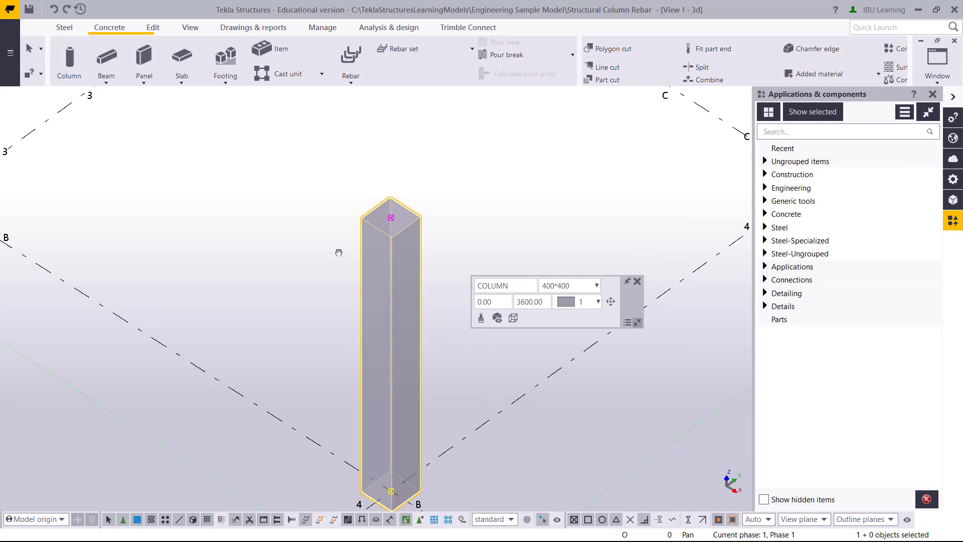
{"action": "middle_click_drag", "start_coordinate": [339, 252], "coordinate": [324, 188]}
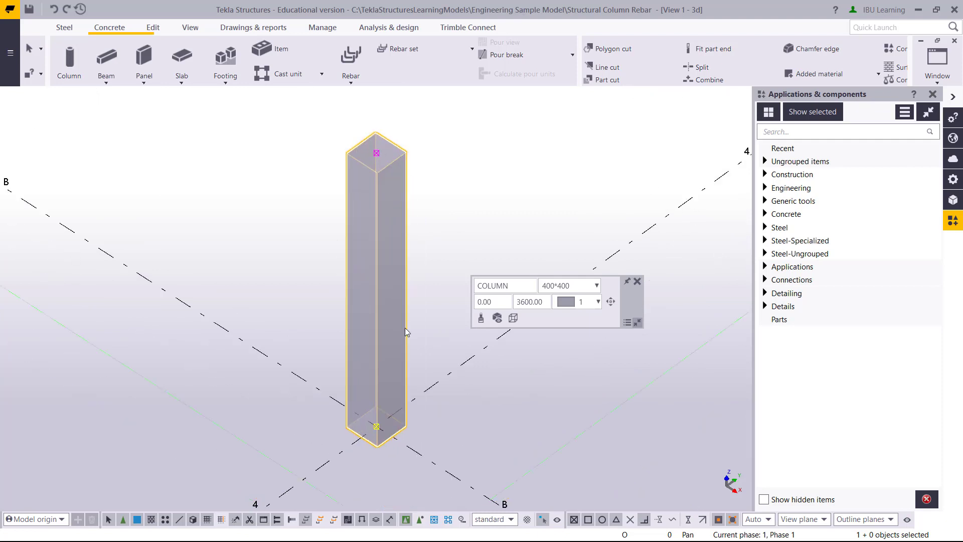
{"action": "right_click", "coordinate": [405, 295]}
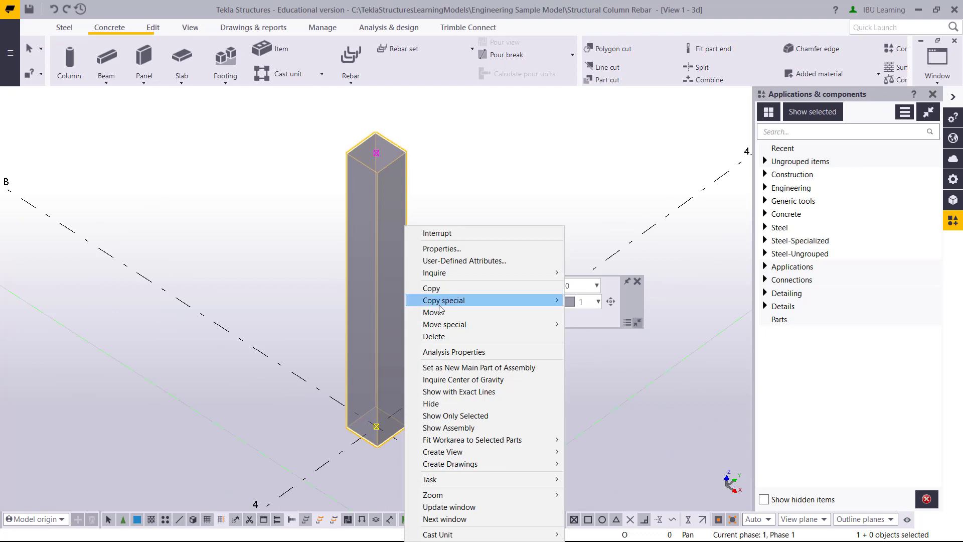
{"action": "mouse_move", "coordinate": [452, 304]}
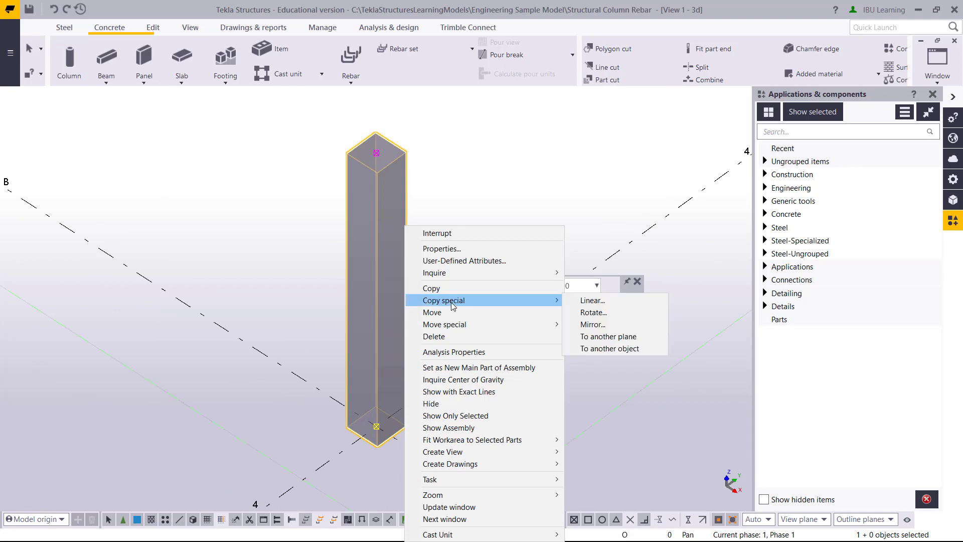
{"action": "left_click", "coordinate": [592, 300]}
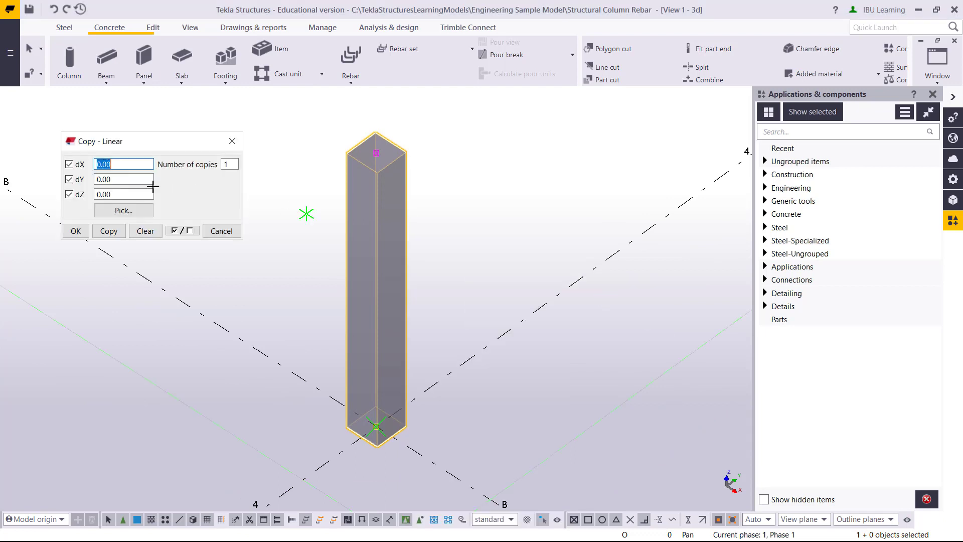
{"action": "double_click", "coordinate": [123, 194]}
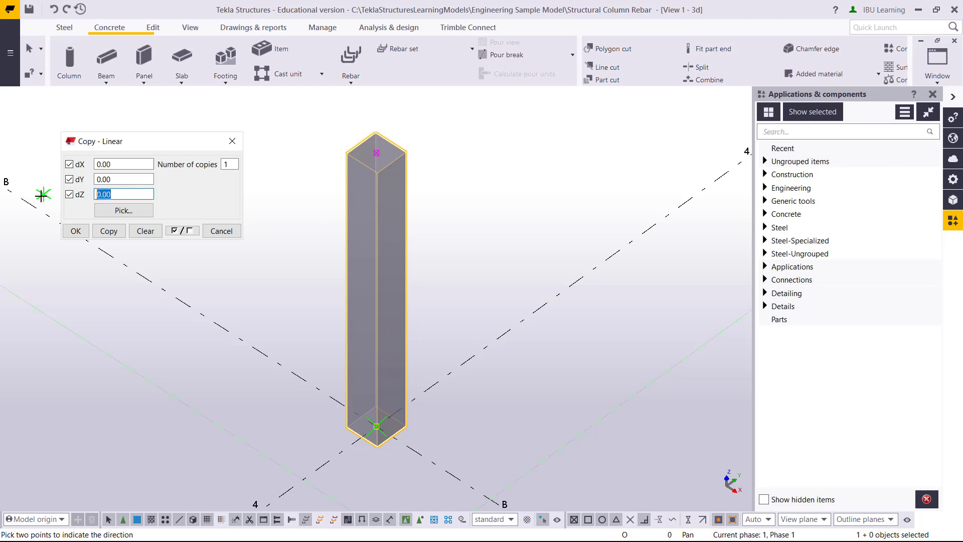
{"action": "type", "text": "36"}
{"action": "left_click", "coordinate": [117, 234]}
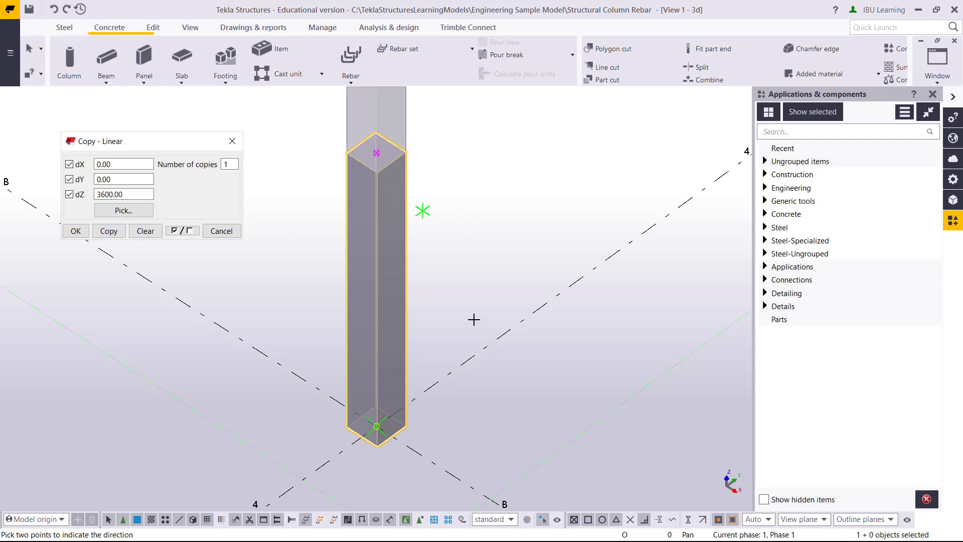
{"action": "scroll", "coordinate": [476, 306], "scroll_direction": "down", "scroll_amount": 5}
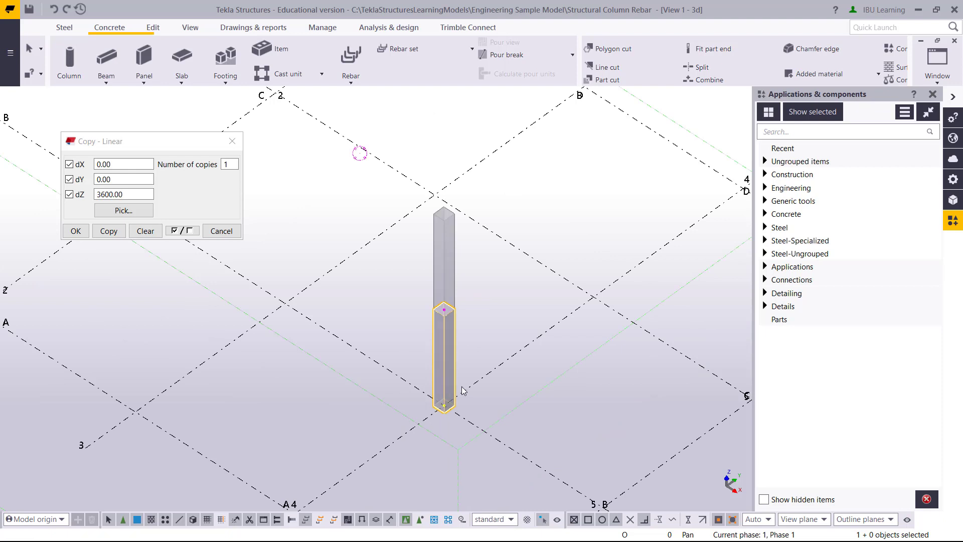
{"action": "scroll", "coordinate": [462, 390], "scroll_direction": "up", "scroll_amount": 3}
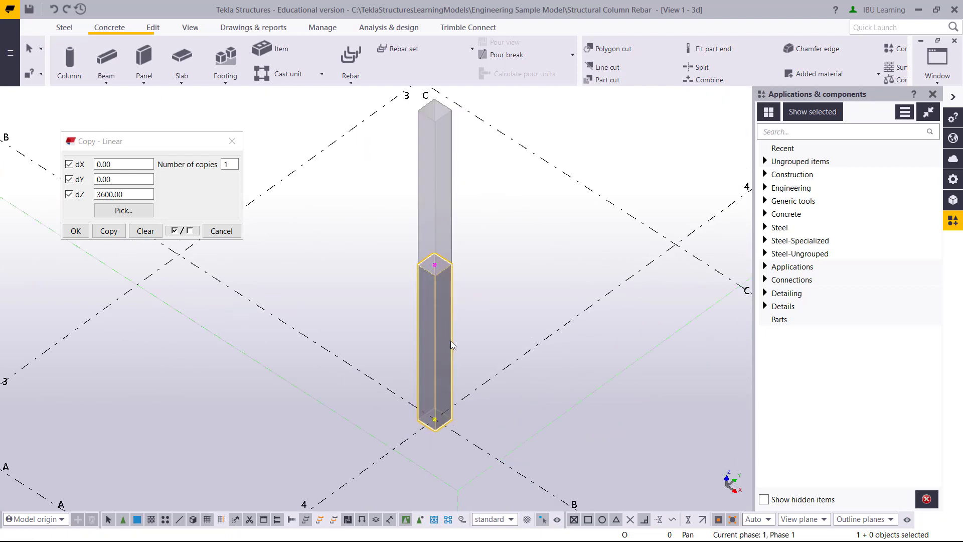
{"action": "left_click", "coordinate": [455, 217]}
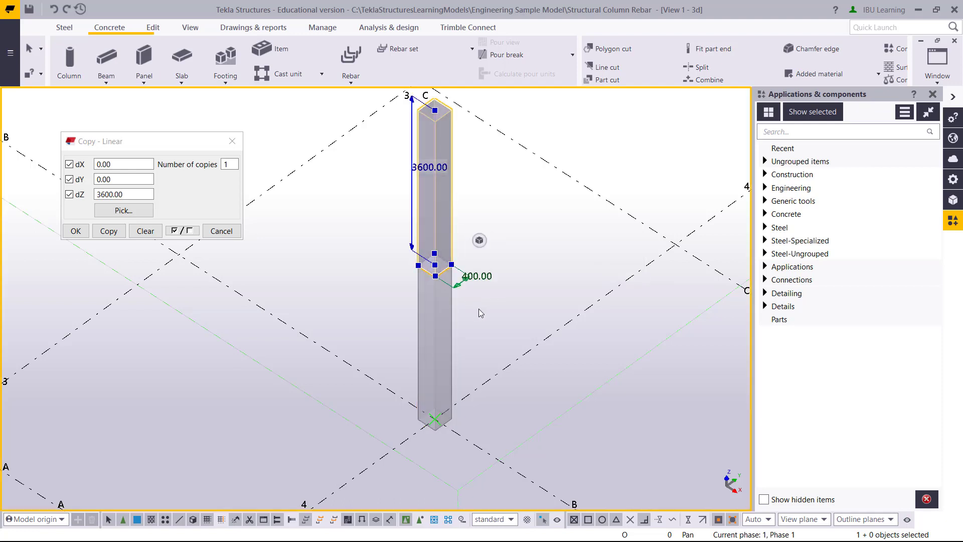
{"action": "left_click", "coordinate": [307, 257]}
{"action": "scroll", "coordinate": [351, 266], "scroll_direction": "up", "scroll_amount": 4}
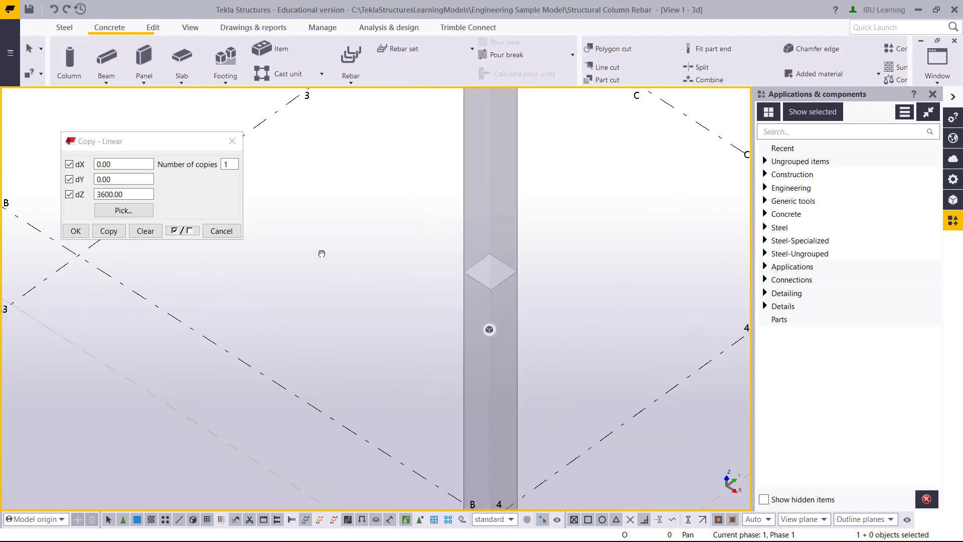
{"action": "left_click", "coordinate": [232, 141]}
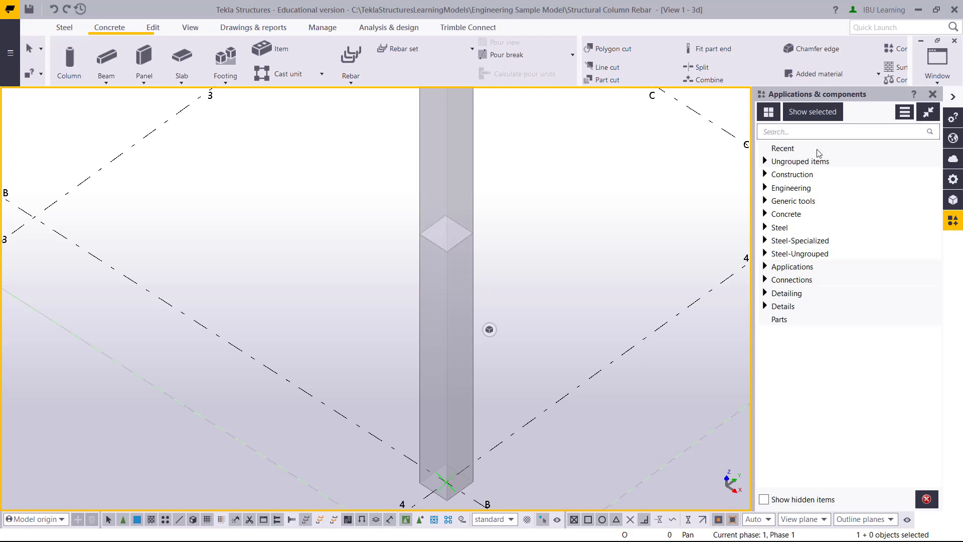
Search the applications and components catalog for "column" and browse to the concrete column reinforcement components
{"action": "left_click", "coordinate": [787, 133]}
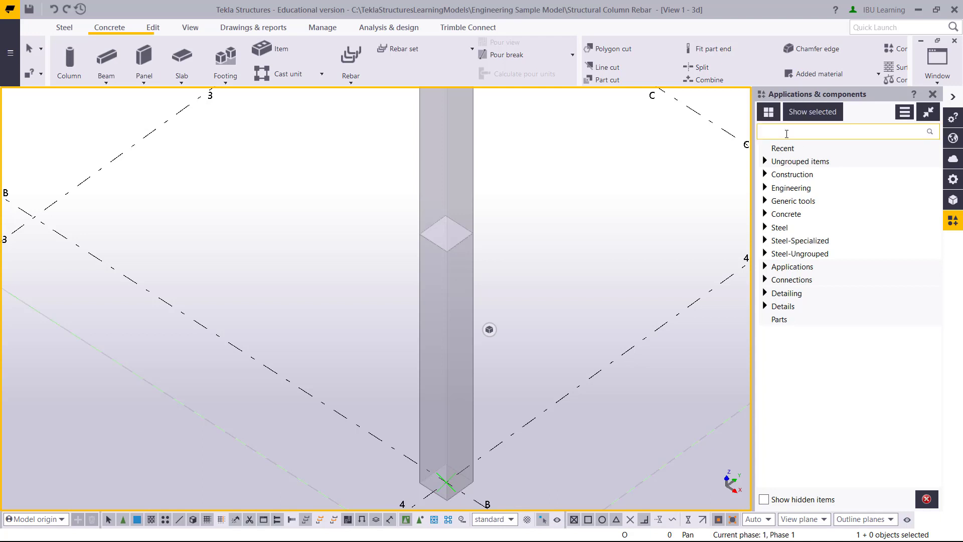
{"action": "type", "text": "column"}
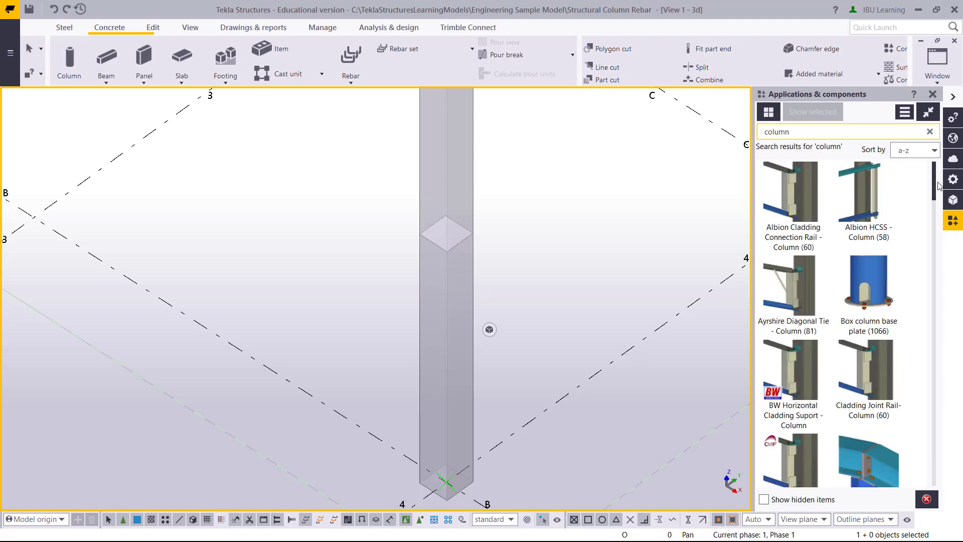
{"action": "left_click_drag", "start_coordinate": [935, 189], "coordinate": [929, 279]}
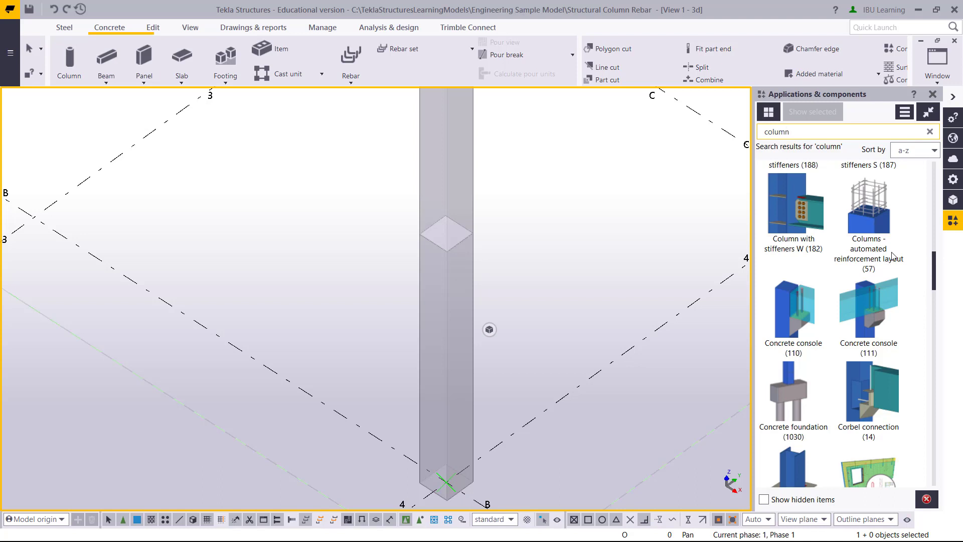
{"action": "left_click", "coordinate": [883, 206]}
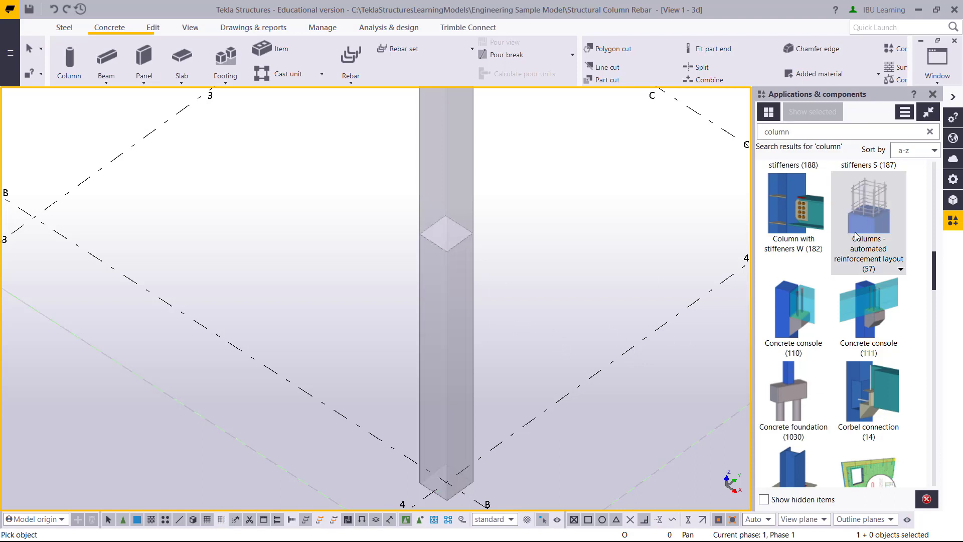
{"action": "double_click", "coordinate": [870, 210]}
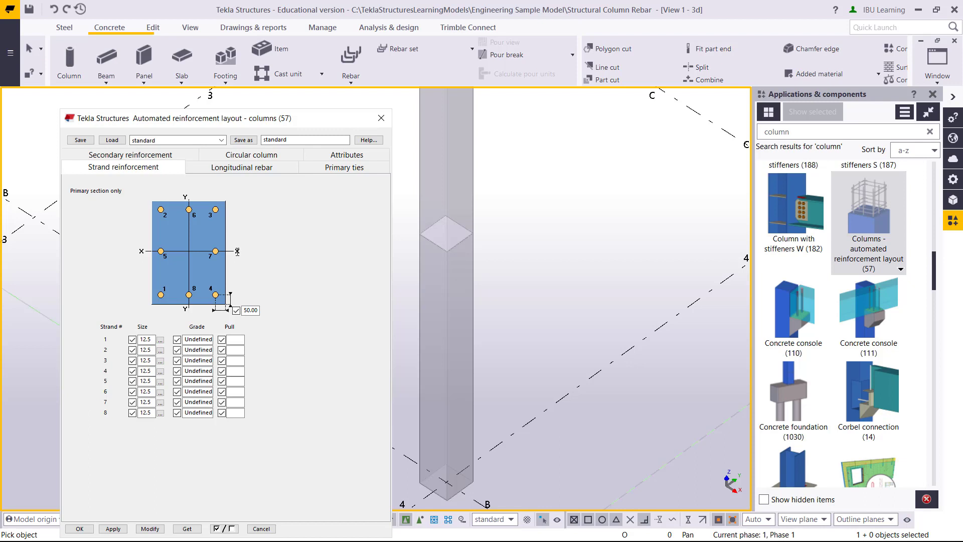
{"action": "left_click", "coordinate": [382, 118]}
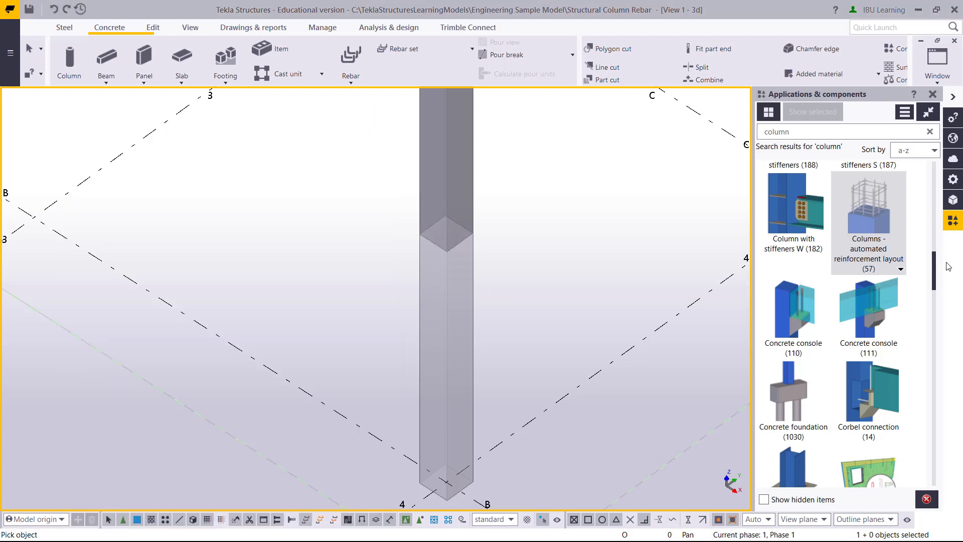
Apply the Rectangular column reinforcement (83) component to the lower concrete column
{"action": "left_click_drag", "start_coordinate": [936, 274], "coordinate": [956, 367]}
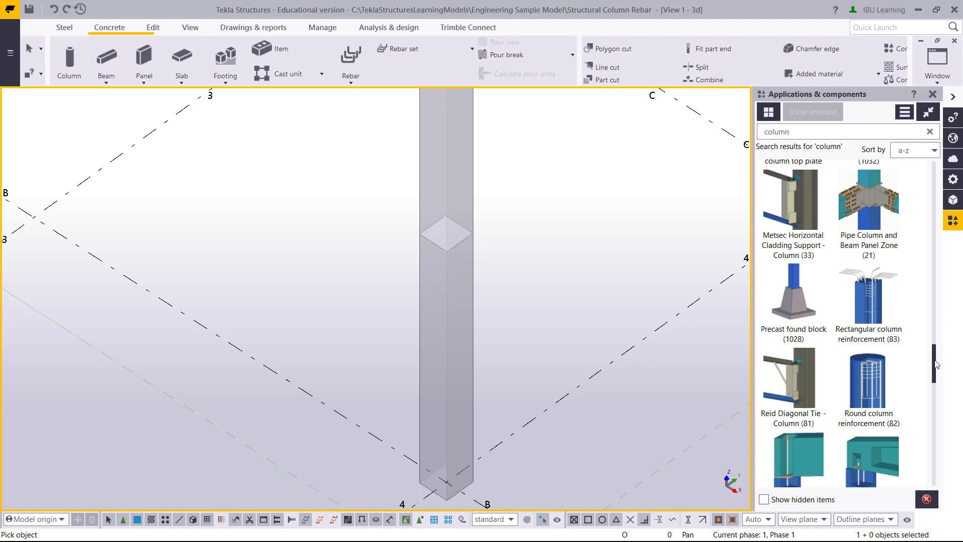
{"action": "mouse_move", "coordinate": [936, 365]}
{"action": "left_mouse_down"}
{"action": "mouse_move", "coordinate": [944, 474]}
{"action": "mouse_move", "coordinate": [943, 335]}
{"action": "mouse_move", "coordinate": [944, 353]}
{"action": "mouse_move", "coordinate": [923, 358]}
{"action": "left_mouse_up"}
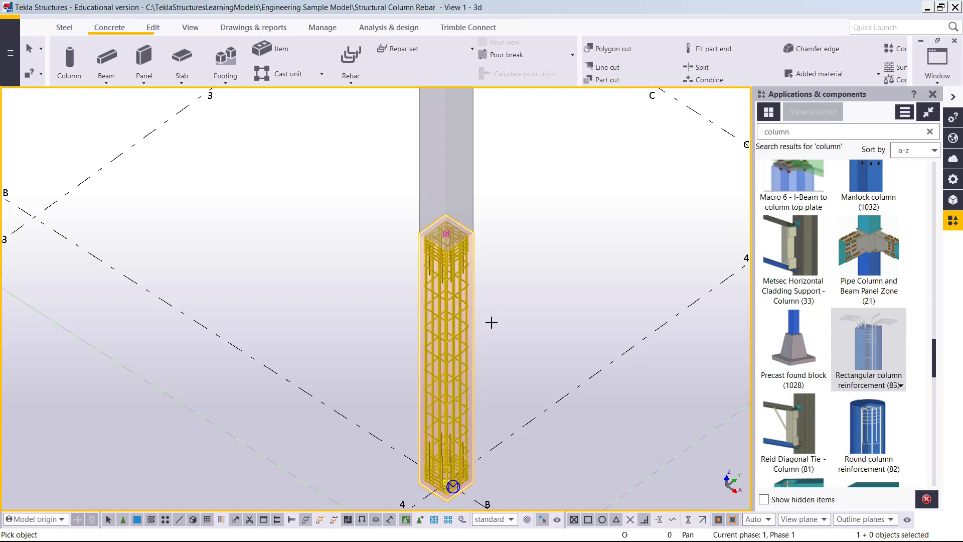
{"action": "scroll", "coordinate": [480, 307], "scroll_direction": "up", "scroll_amount": 2}
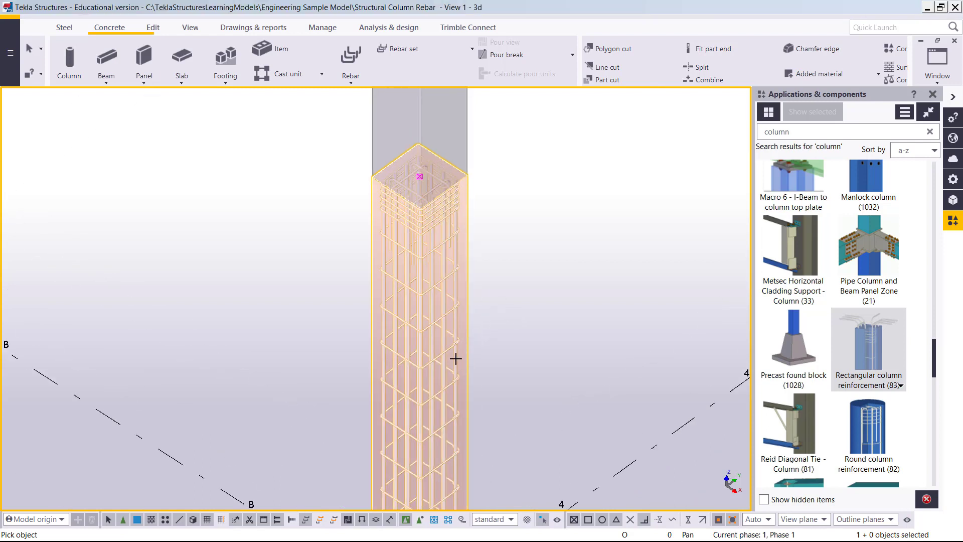
Examine the generated reinforcement along the lower concrete column, from its top to its base
{"action": "scroll", "coordinate": [464, 278], "scroll_direction": "down", "scroll_amount": 3}
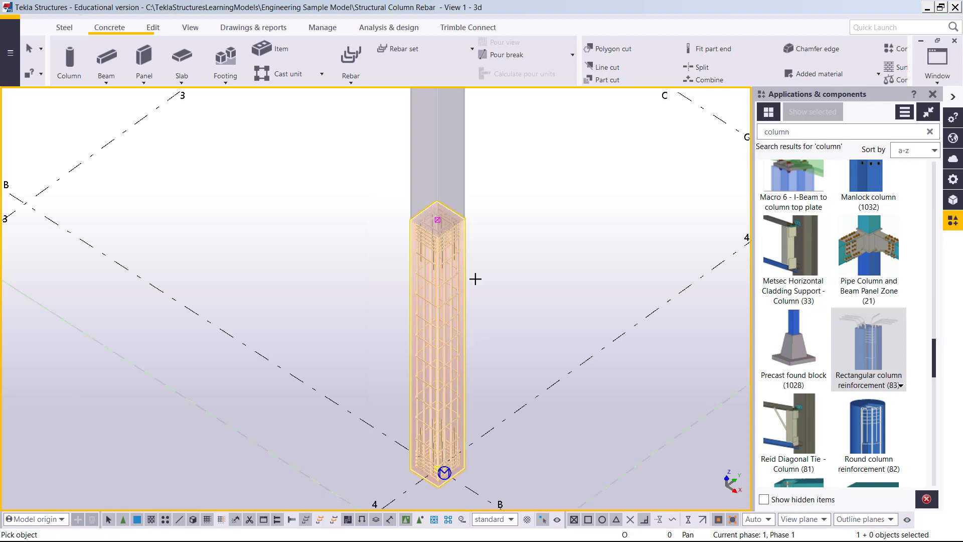
{"action": "middle_click_drag", "start_coordinate": [490, 285], "coordinate": [491, 287]}
{"action": "scroll", "coordinate": [454, 330], "scroll_direction": "up", "scroll_amount": 5}
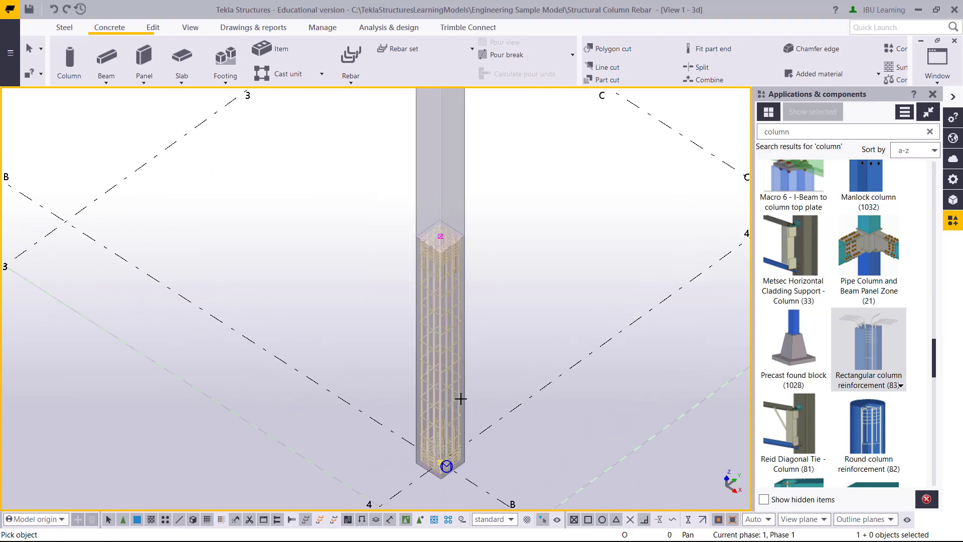
{"action": "scroll", "coordinate": [455, 330], "scroll_direction": "down", "scroll_amount": 4}
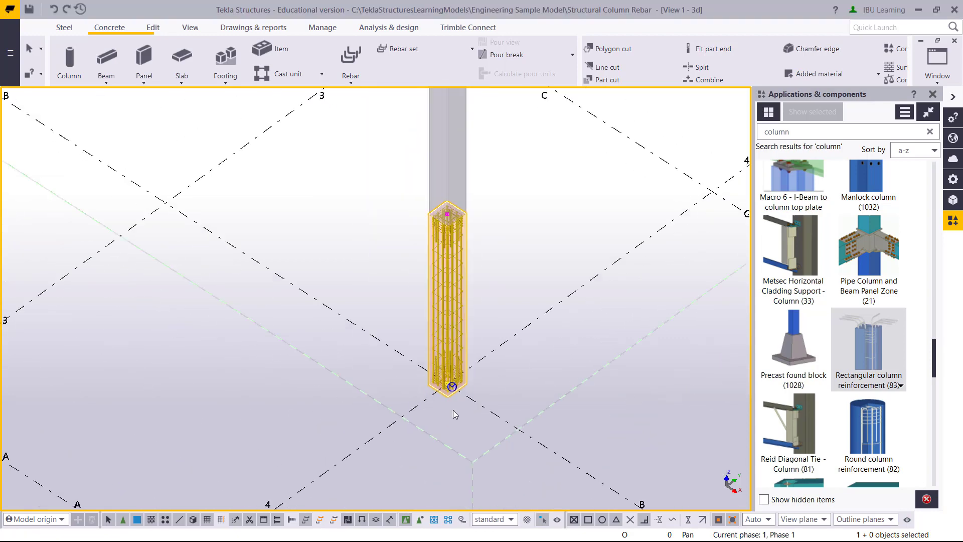
{"action": "scroll", "coordinate": [453, 411], "scroll_direction": "up", "scroll_amount": 3}
{"action": "middle_click_drag", "start_coordinate": [499, 259], "coordinate": [458, 443]}
{"action": "scroll", "coordinate": [460, 345], "scroll_direction": "down", "scroll_amount": 2}
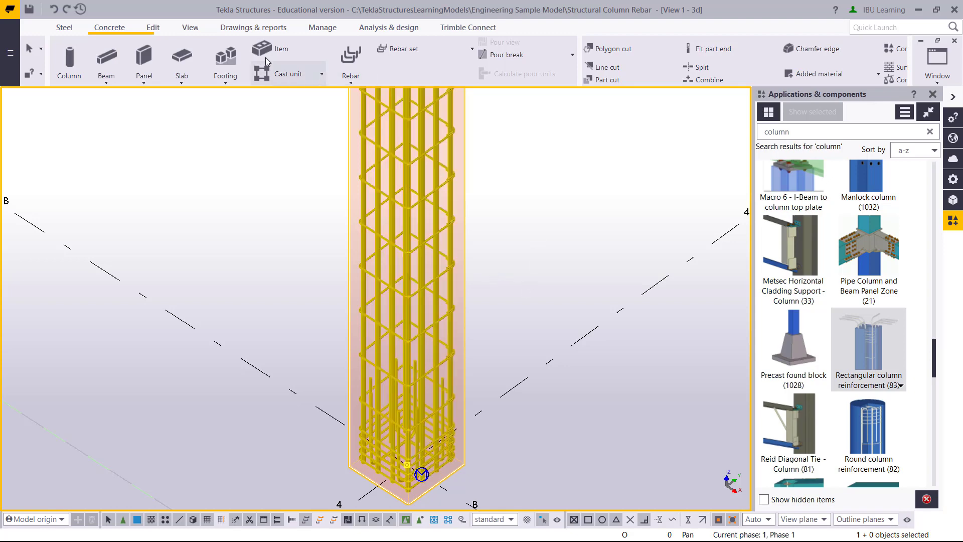
Set the model view's part rendering to Parts wireframe to expose the rebars inside the column
{"action": "left_click", "coordinate": [190, 27]}
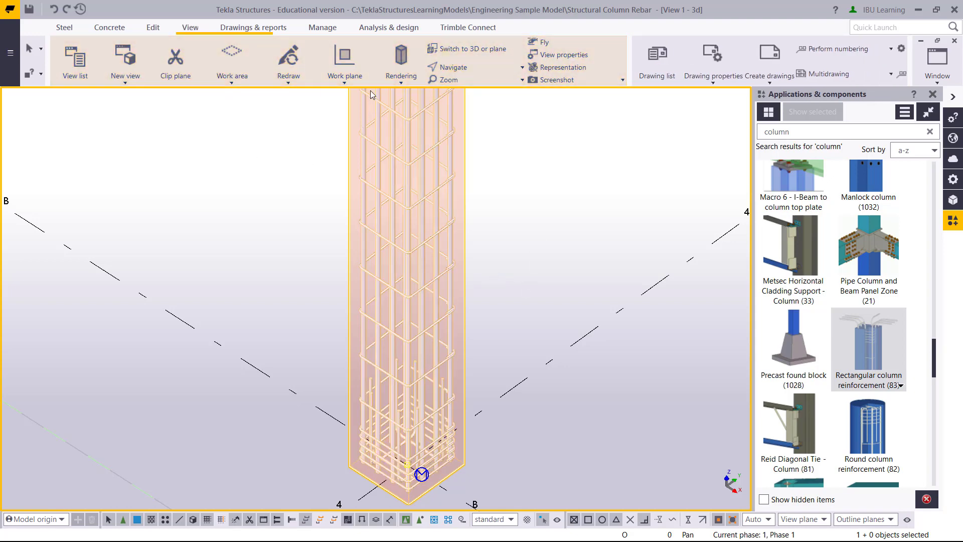
{"action": "left_click", "coordinate": [401, 76]}
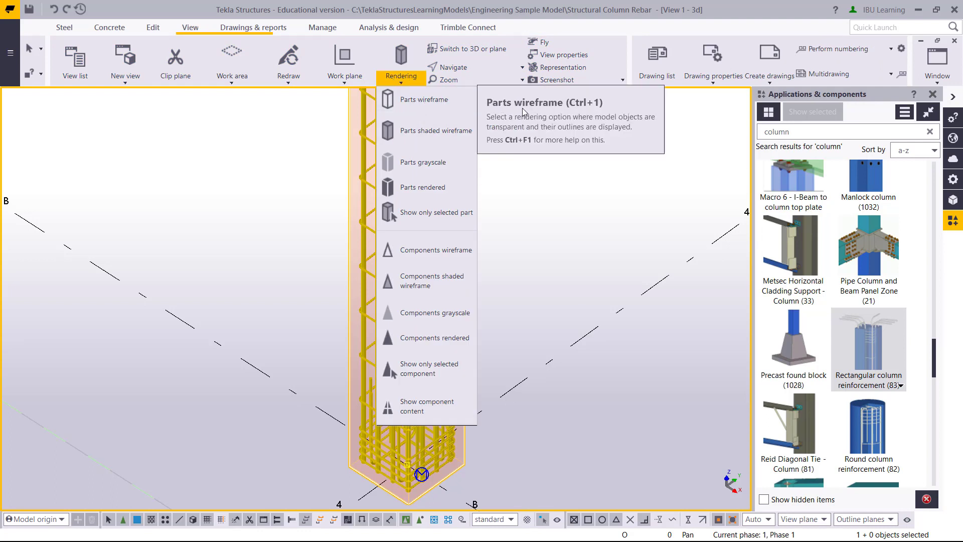
{"action": "left_click", "coordinate": [418, 107]}
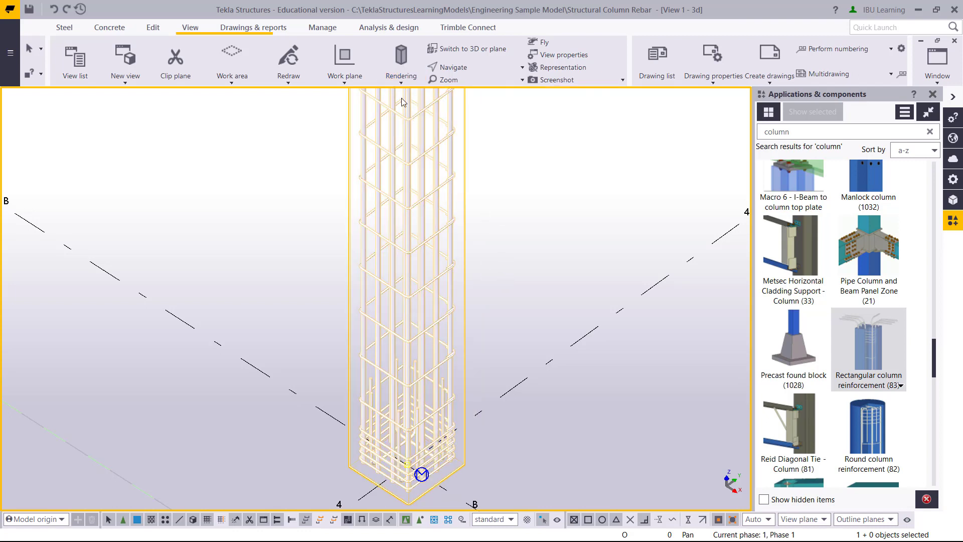
{"action": "left_click", "coordinate": [401, 80]}
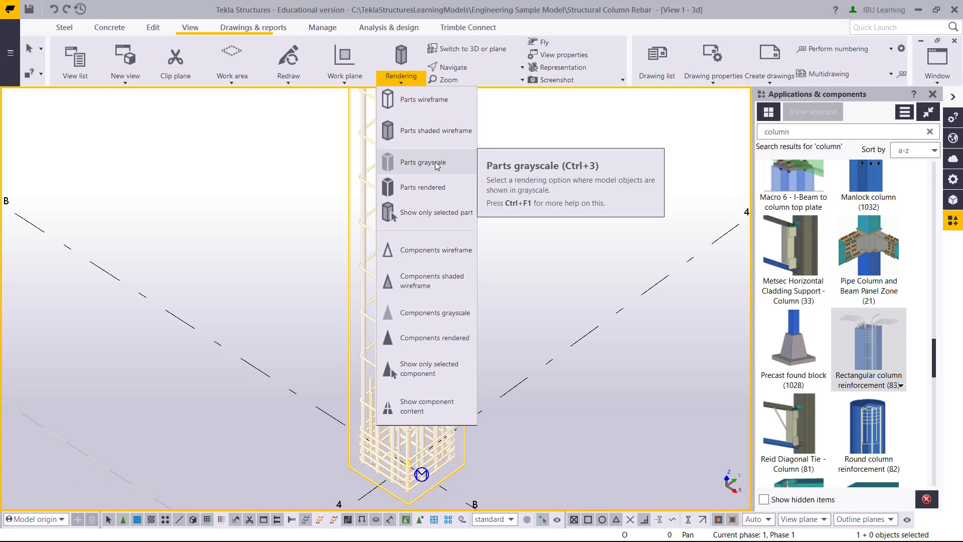
{"action": "left_click", "coordinate": [430, 193]}
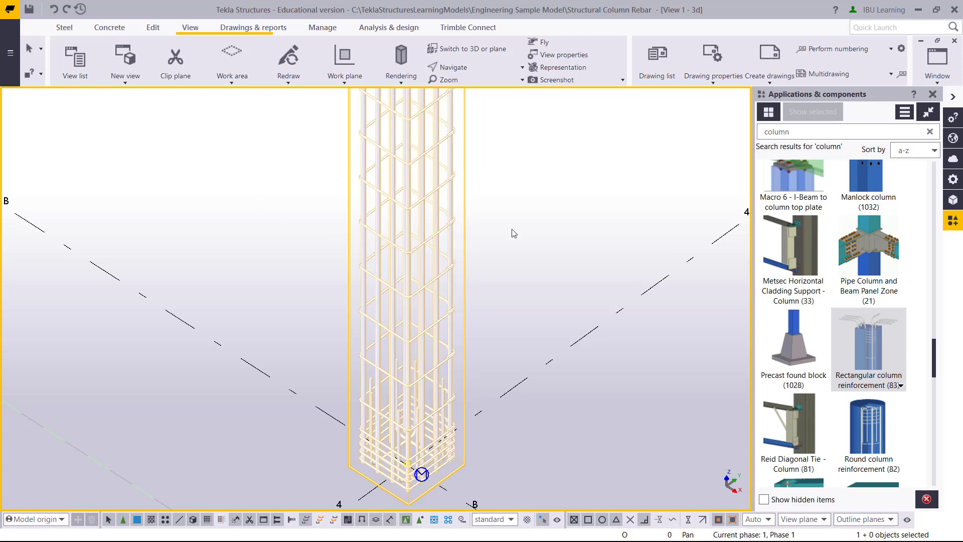
Open the Rectangular column reinforcement (83) properties of the lower column and arrange the dialog beside the rebars
{"action": "scroll", "coordinate": [466, 246], "scroll_direction": "up", "scroll_amount": 3}
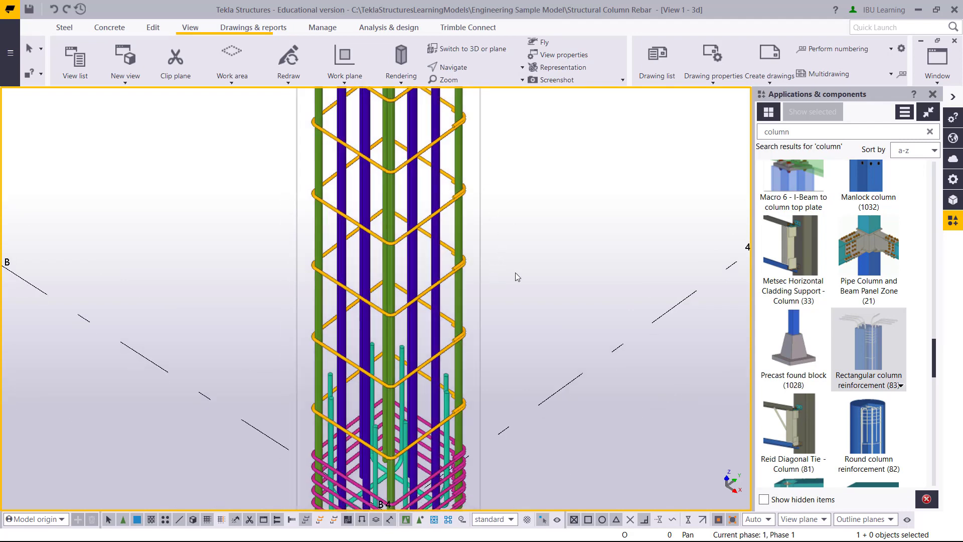
{"action": "middle_click_drag", "start_coordinate": [482, 299], "coordinate": [497, 209]}
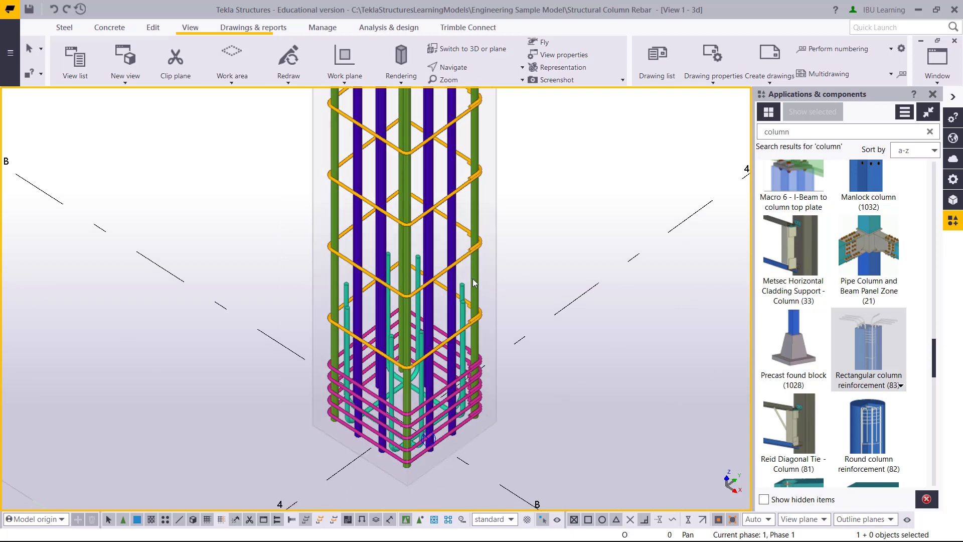
{"action": "scroll", "coordinate": [483, 221], "scroll_direction": "up", "scroll_amount": 5}
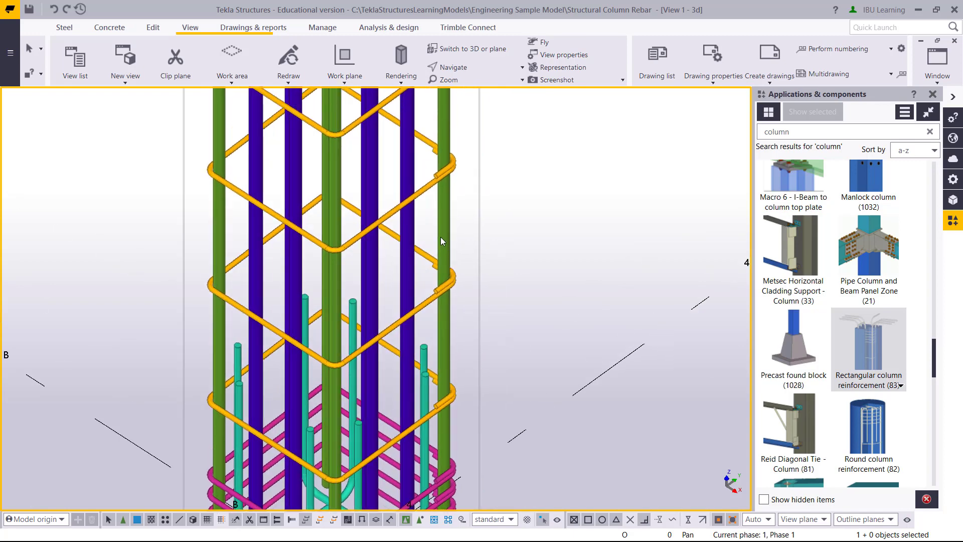
{"action": "scroll", "coordinate": [440, 224], "scroll_direction": "down", "scroll_amount": 2}
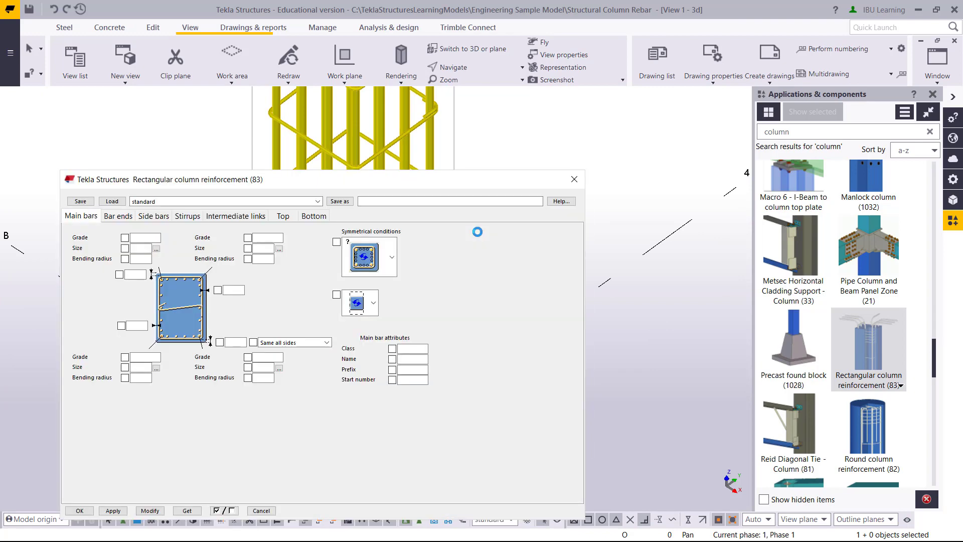
{"action": "left_click_drag", "start_coordinate": [553, 154], "coordinate": [735, 83]}
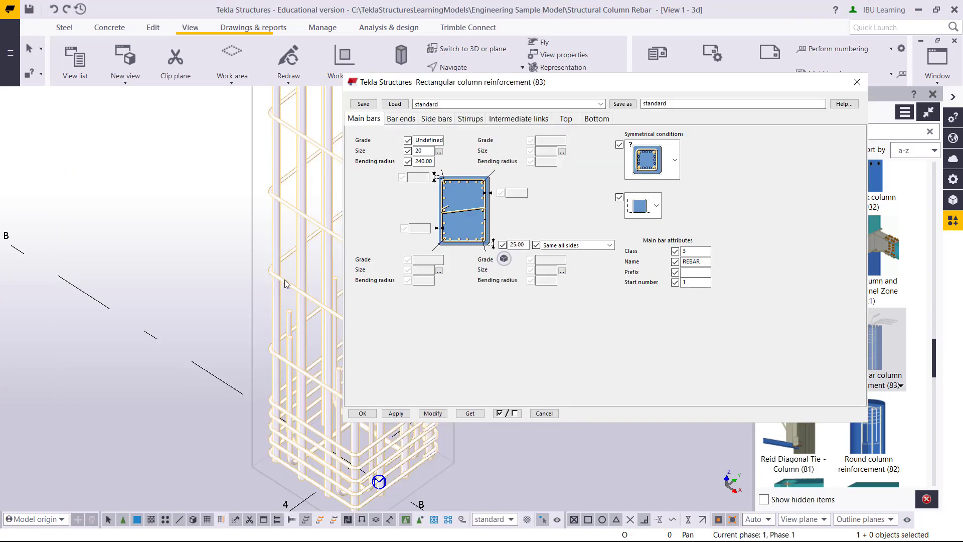
{"action": "left_click", "coordinate": [139, 257]}
{"action": "scroll", "coordinate": [150, 271], "scroll_direction": "down", "scroll_amount": 2}
{"action": "middle_click_drag", "start_coordinate": [248, 273], "coordinate": [156, 307]}
{"action": "scroll", "coordinate": [232, 236], "scroll_direction": "up", "scroll_amount": 3}
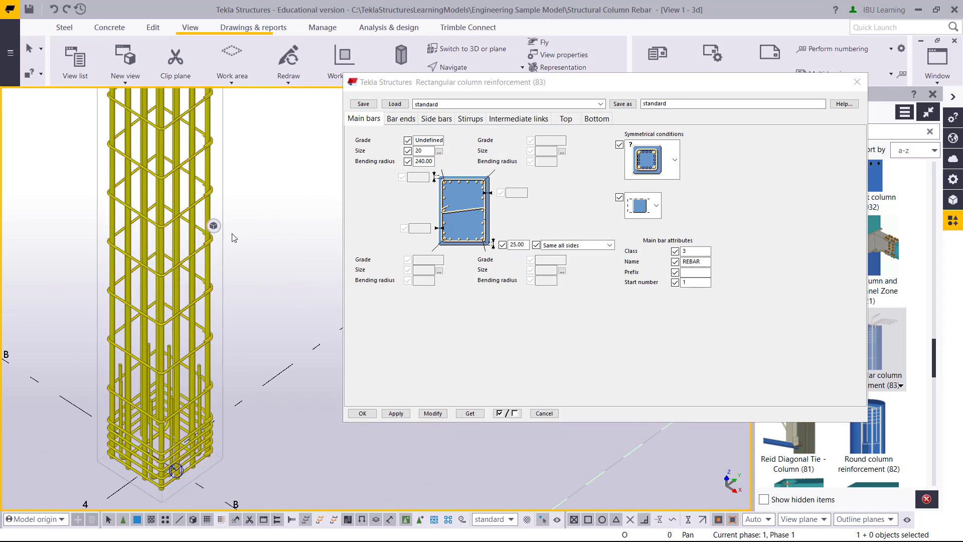
{"action": "middle_click_drag", "start_coordinate": [278, 273], "coordinate": [311, 210]}
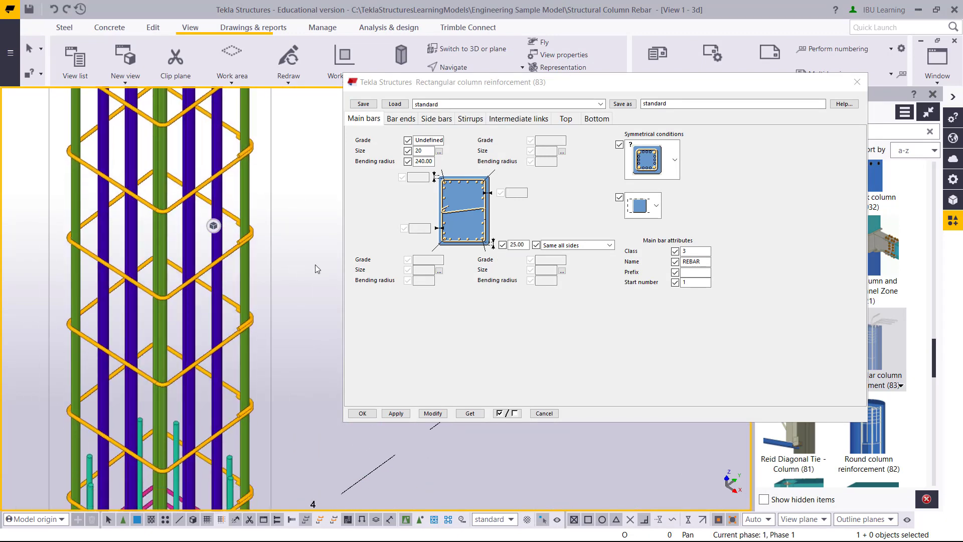
Choose the size 20 main bar from the reinforcing bar catalog for the column's main bars
{"action": "left_click", "coordinate": [439, 151]}
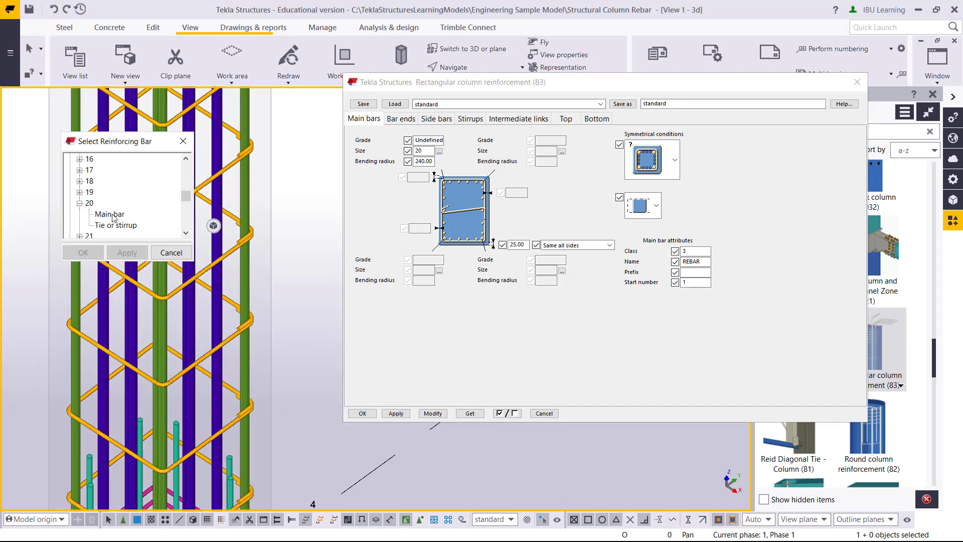
{"action": "left_click", "coordinate": [79, 203]}
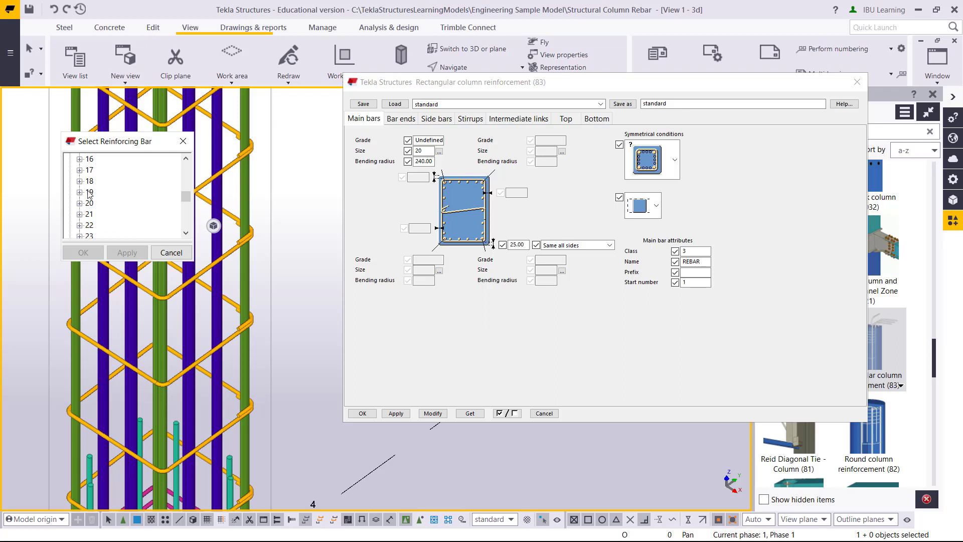
{"action": "scroll", "coordinate": [96, 205], "scroll_direction": "down", "scroll_amount": 1}
{"action": "scroll", "coordinate": [86, 180], "scroll_direction": "up", "scroll_amount": 1}
{"action": "left_click", "coordinate": [80, 203]}
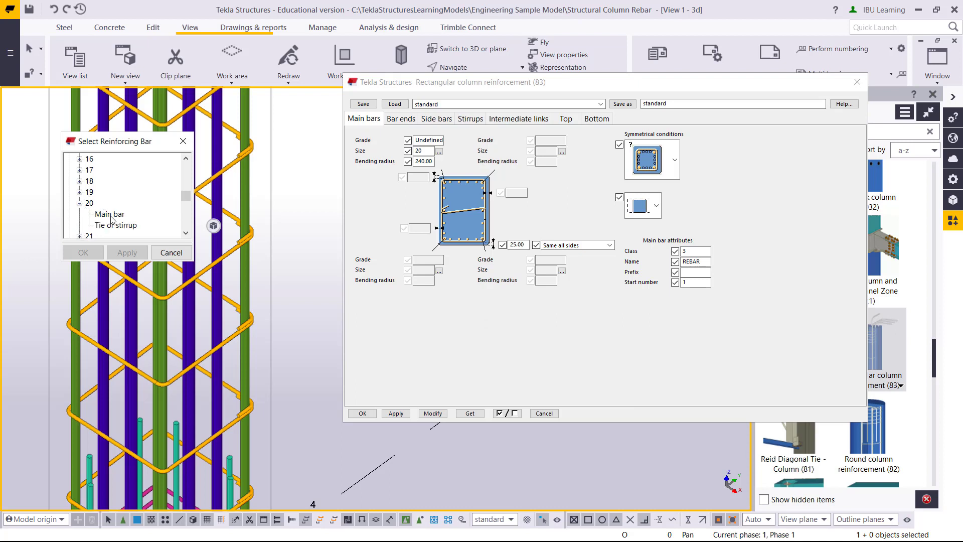
{"action": "left_click", "coordinate": [111, 215]}
{"action": "left_click", "coordinate": [83, 252]}
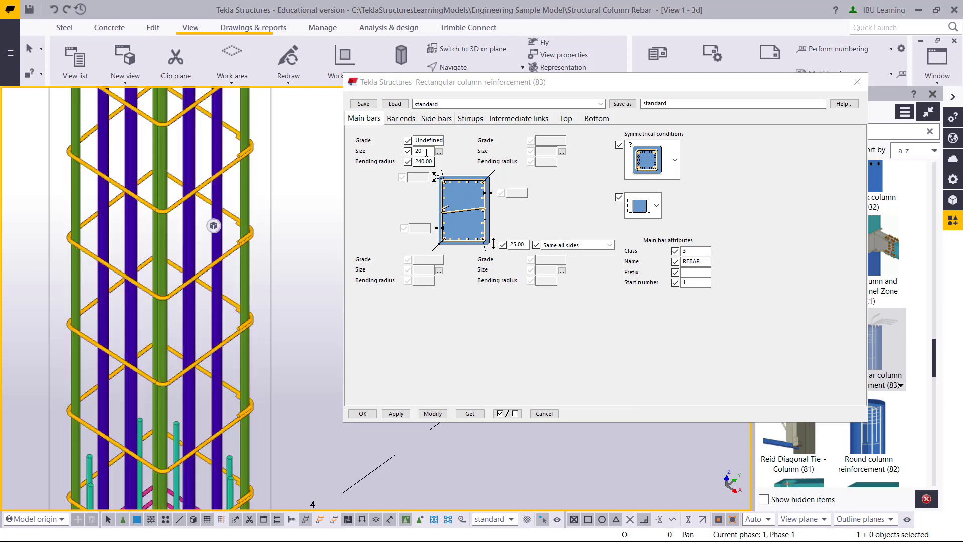
Open the component's bar end settings and select the reinforcement component near the top of the lower column
{"action": "left_click", "coordinate": [411, 122]}
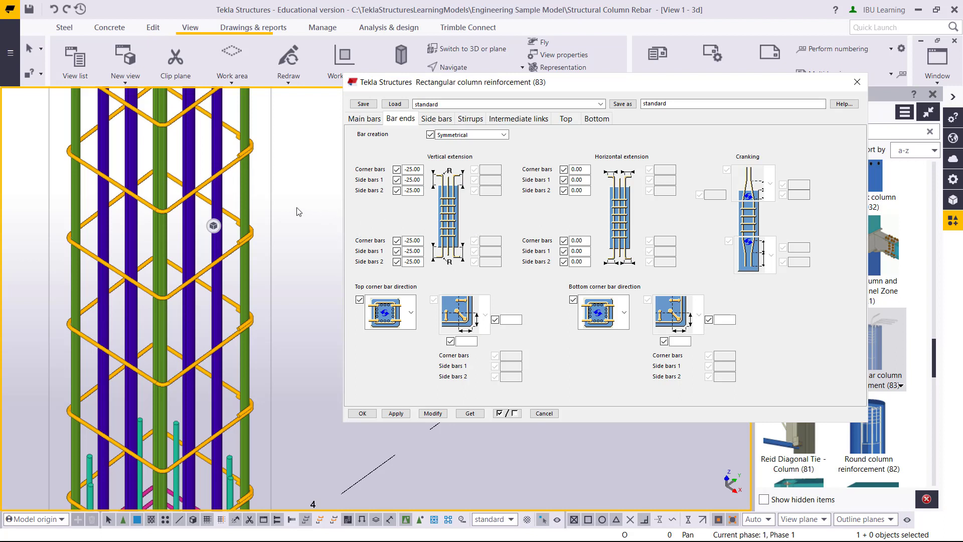
{"action": "left_click", "coordinate": [244, 259]}
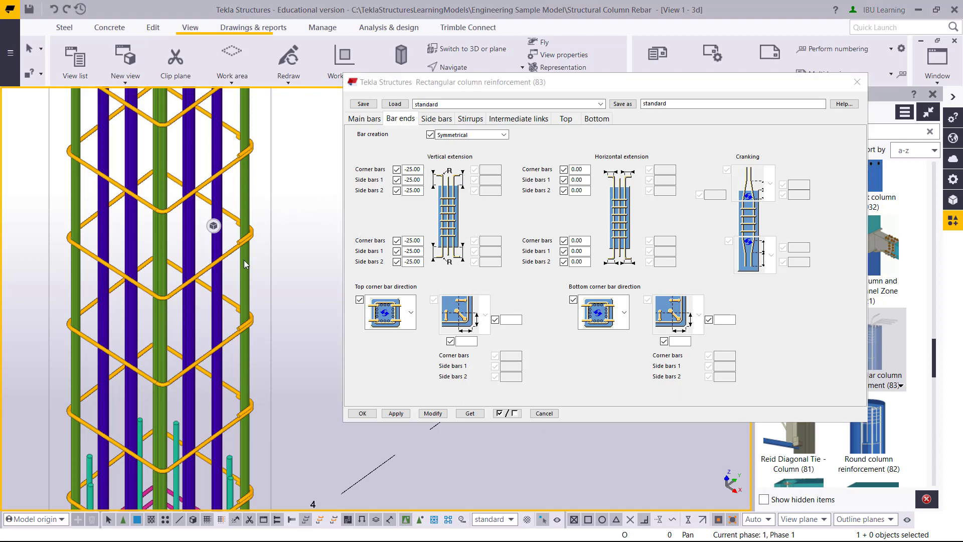
{"action": "scroll", "coordinate": [254, 226], "scroll_direction": "down", "scroll_amount": 4}
{"action": "middle_click_drag", "start_coordinate": [256, 340], "coordinate": [259, 507]}
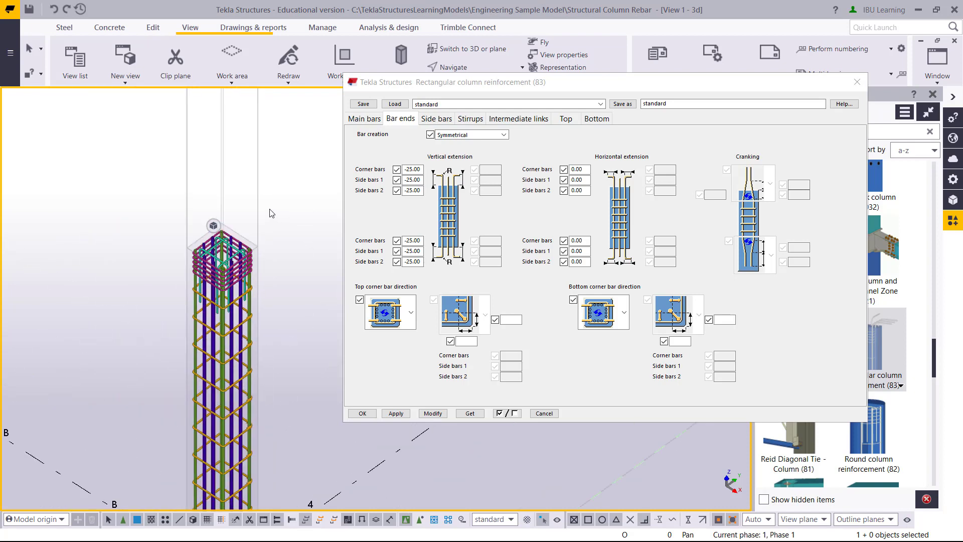
{"action": "scroll", "coordinate": [248, 261], "scroll_direction": "up", "scroll_amount": 3}
{"action": "middle_click_drag", "start_coordinate": [251, 343], "coordinate": [271, 287]}
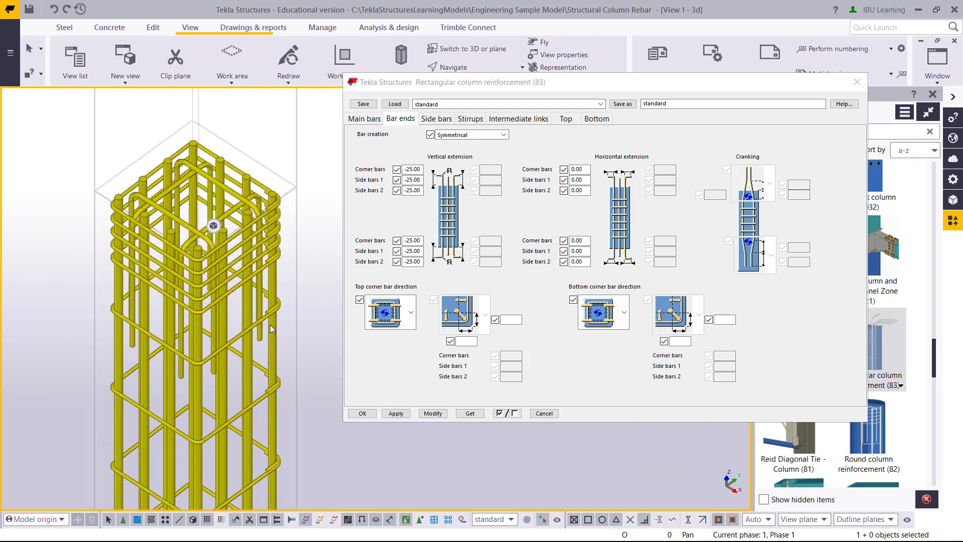
{"action": "left_click", "coordinate": [272, 324]}
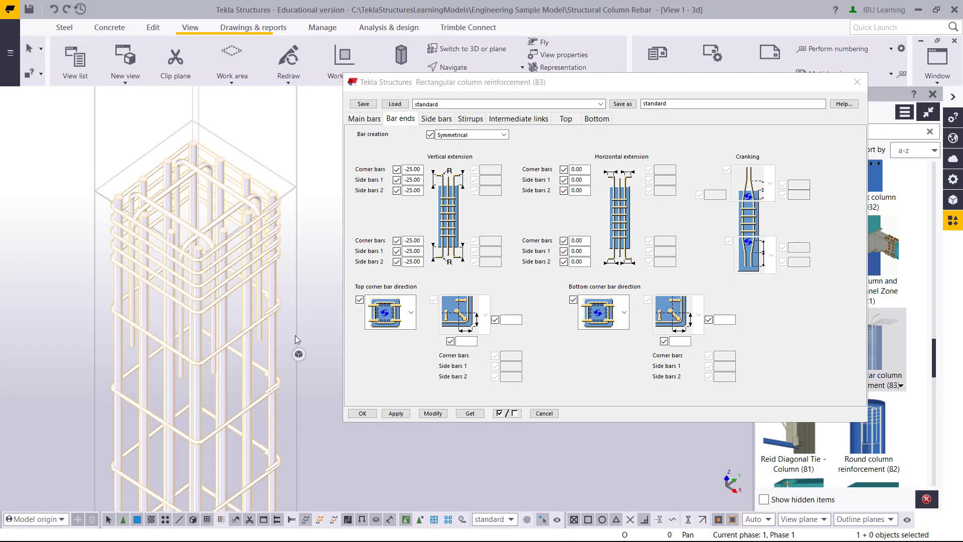
Set the top vertical extension of the corner bars, side bars 1 and side bars 2 to 1000 mm and modify the component
{"action": "left_click", "coordinate": [420, 168]}
{"action": "left_click_drag", "start_coordinate": [421, 169], "coordinate": [402, 167]}
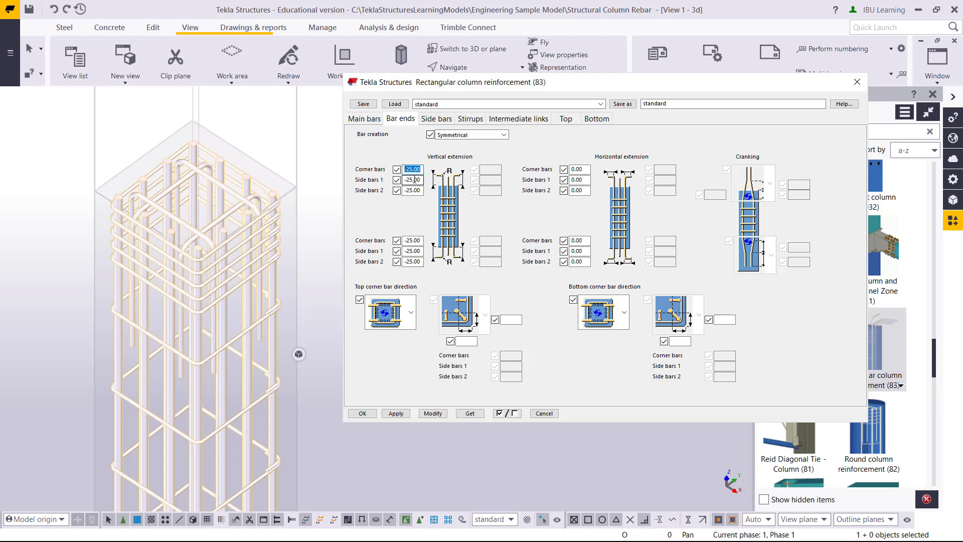
{"action": "type", "text": "1"}
{"action": "key", "text": "Tab"}
{"action": "type", "text": "1000"}
{"action": "key", "text": "Tab"}
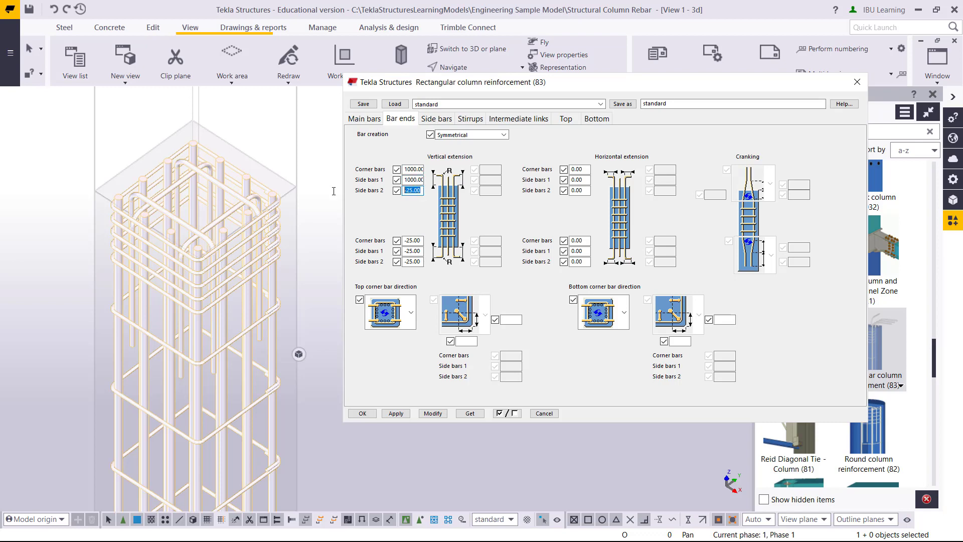
{"action": "type", "text": "10"}
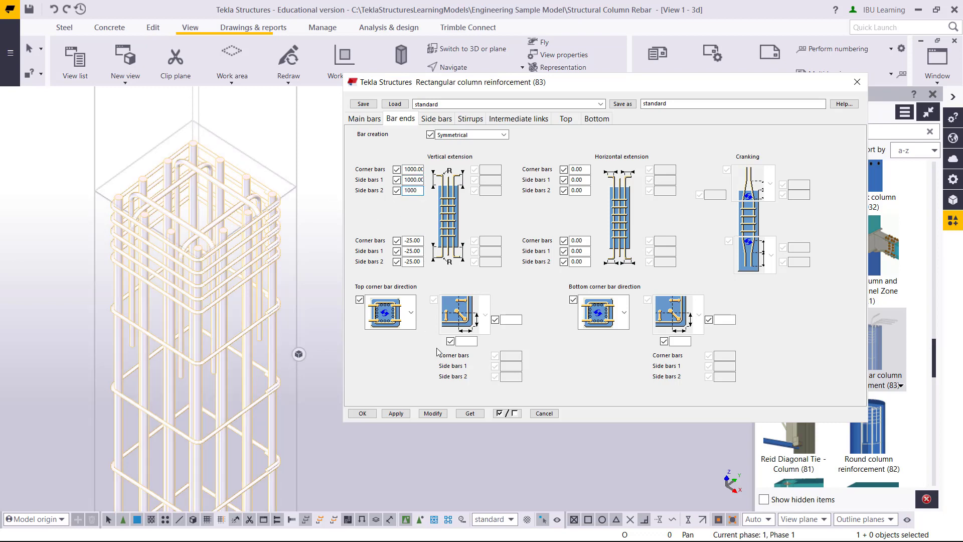
{"action": "left_click", "coordinate": [433, 413]}
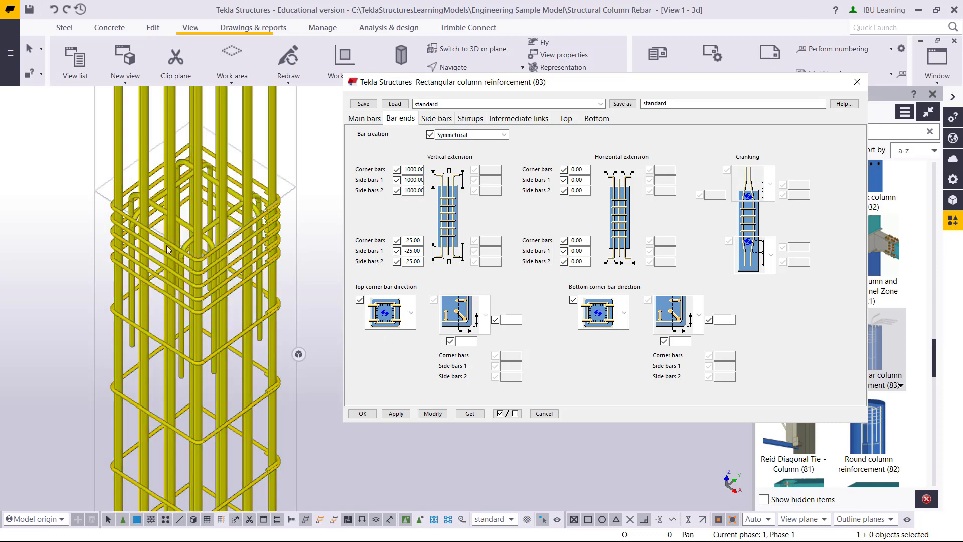
Examine the main bars extending above the lower column and the reinforcement down to its base
{"action": "middle_click_drag", "start_coordinate": [166, 245], "coordinate": [119, 335]}
{"action": "scroll", "coordinate": [156, 326], "scroll_direction": "down", "scroll_amount": 3}
{"action": "scroll", "coordinate": [190, 316], "scroll_direction": "down", "scroll_amount": 1}
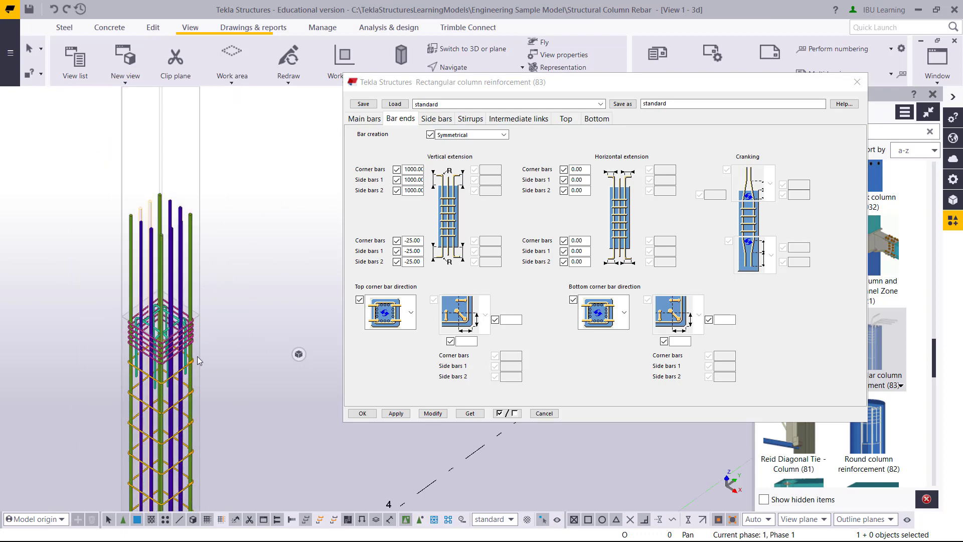
{"action": "middle_click_drag", "start_coordinate": [200, 354], "coordinate": [213, 351]}
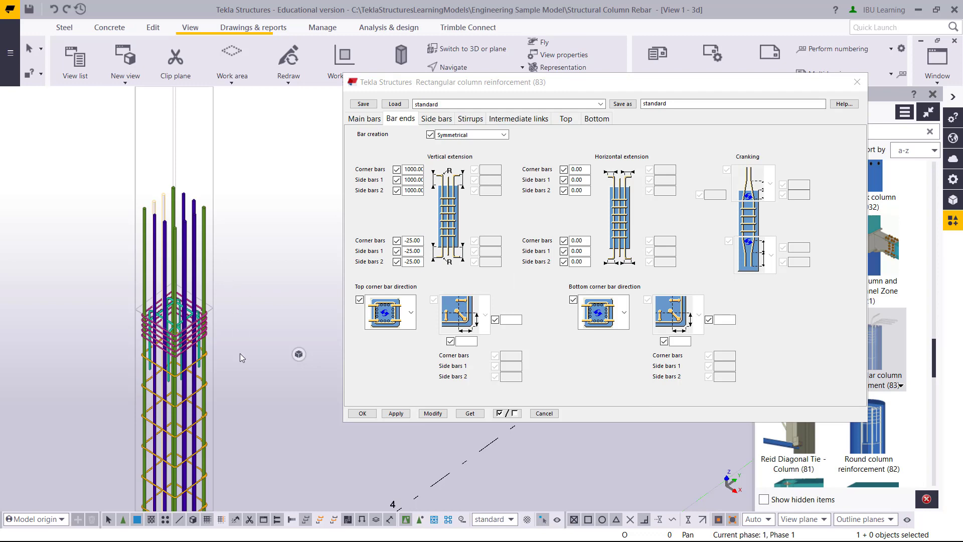
{"action": "scroll", "coordinate": [234, 371], "scroll_direction": "down", "scroll_amount": 4}
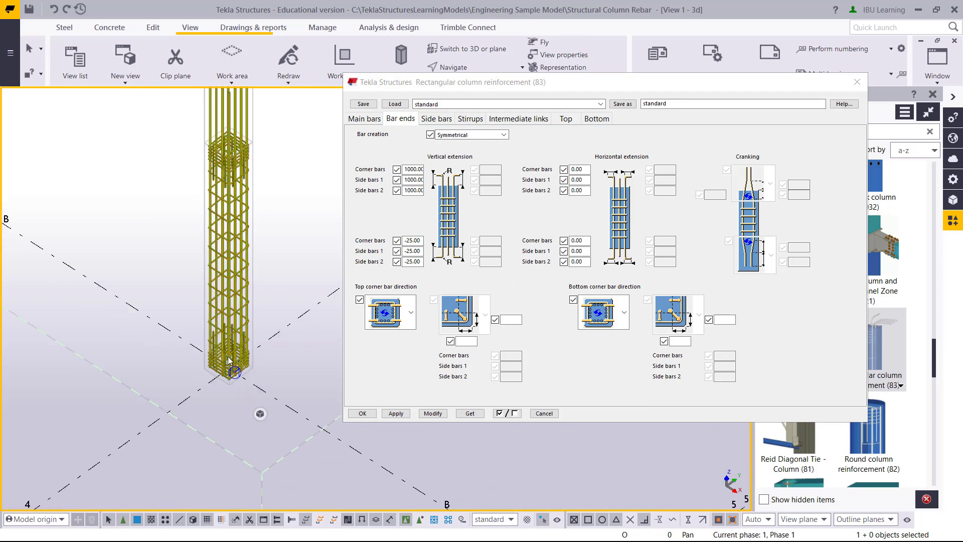
{"action": "scroll", "coordinate": [270, 304], "scroll_direction": "up", "scroll_amount": 3}
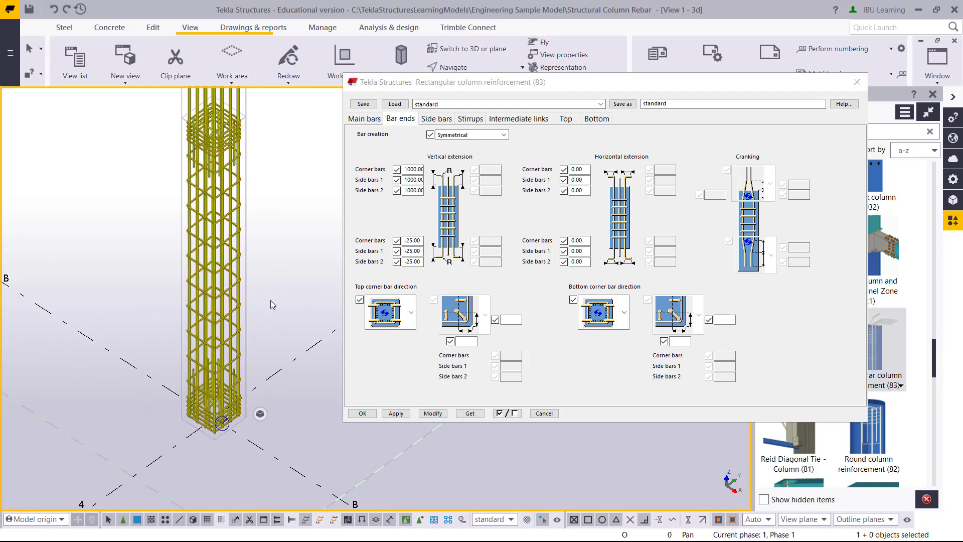
{"action": "scroll", "coordinate": [233, 215], "scroll_direction": "up", "scroll_amount": 3}
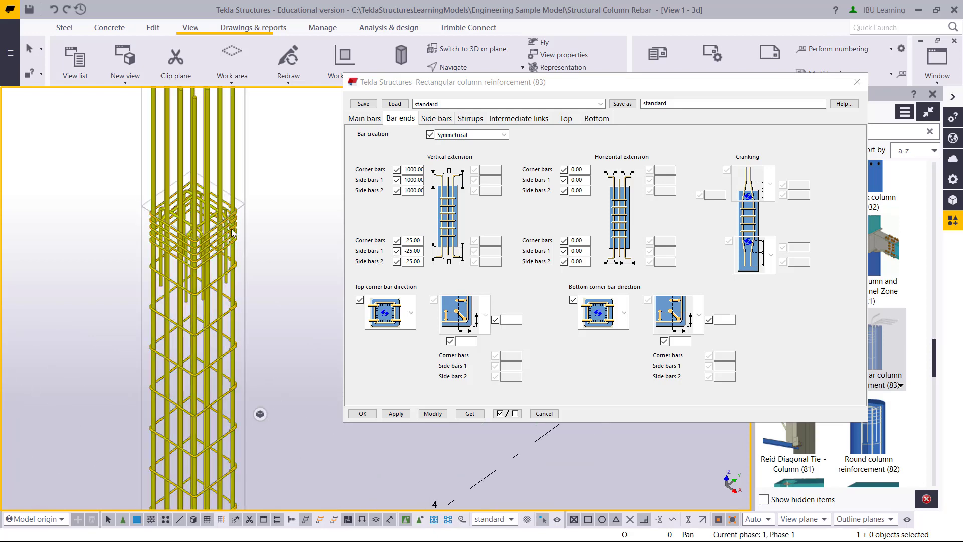
{"action": "middle_click_drag", "start_coordinate": [267, 259], "coordinate": [275, 329]}
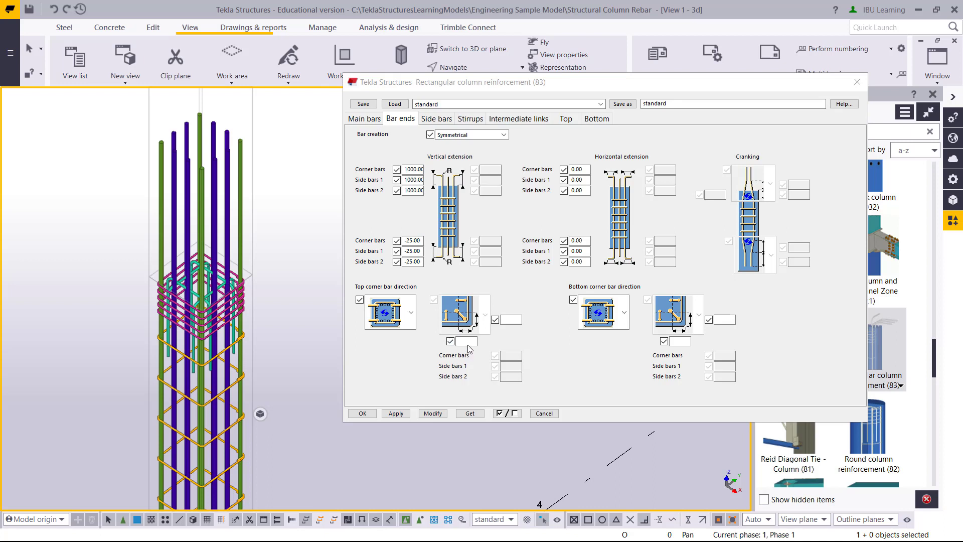
Set both the bottom and the top corner bar direction to the diagonal option
{"action": "left_click", "coordinate": [624, 321]}
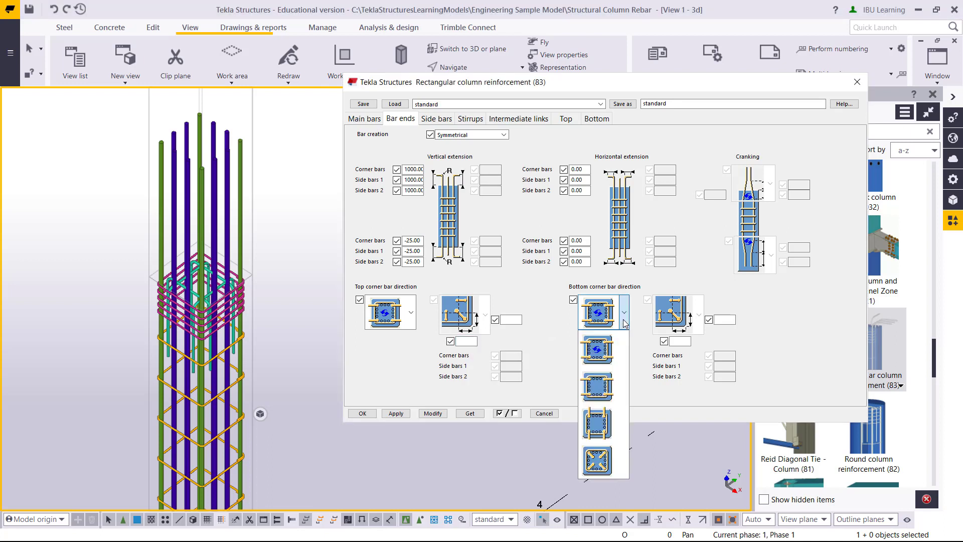
{"action": "left_click", "coordinate": [601, 463]}
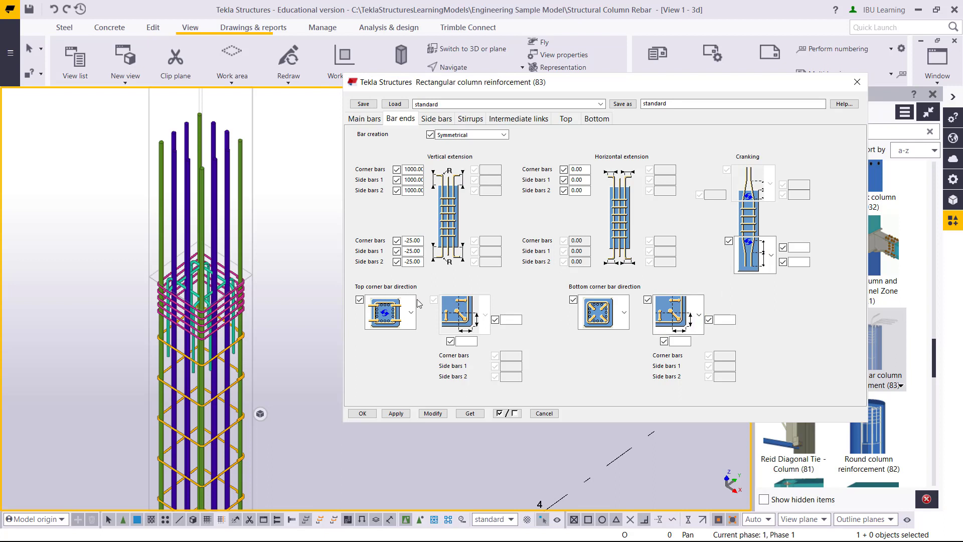
{"action": "left_click", "coordinate": [411, 315]}
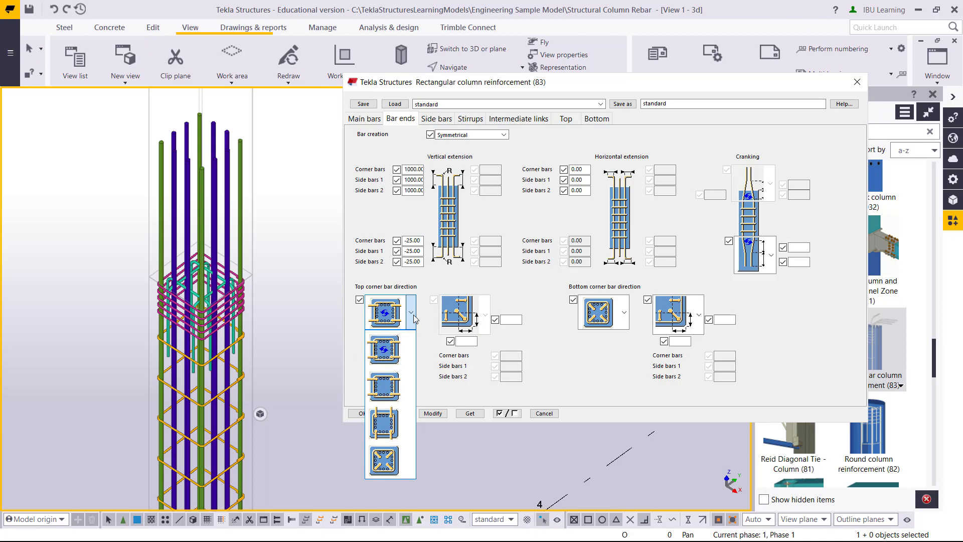
{"action": "left_click", "coordinate": [395, 456]}
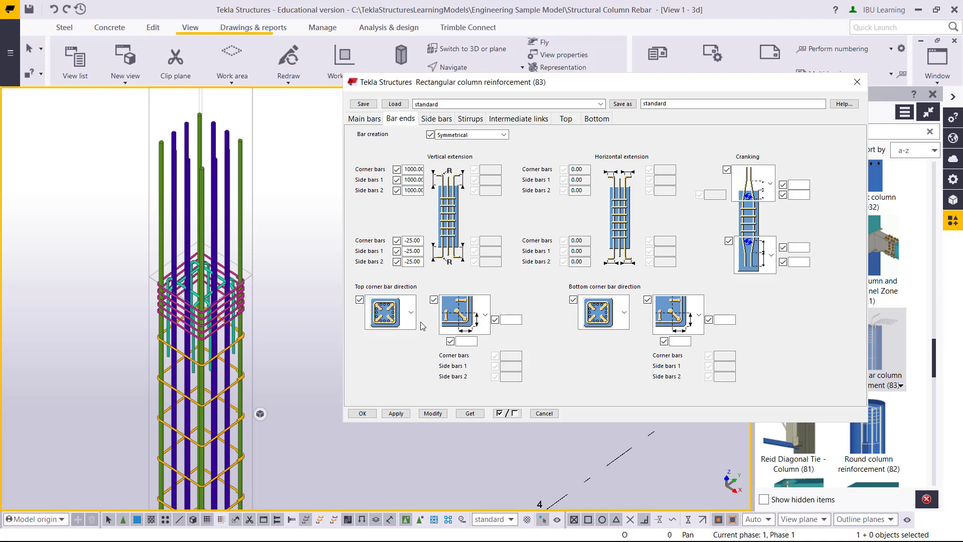
Return the bottom corner bar direction to the default option and exclude it from the modification
{"action": "left_click", "coordinate": [628, 325]}
{"action": "left_click", "coordinate": [615, 368]}
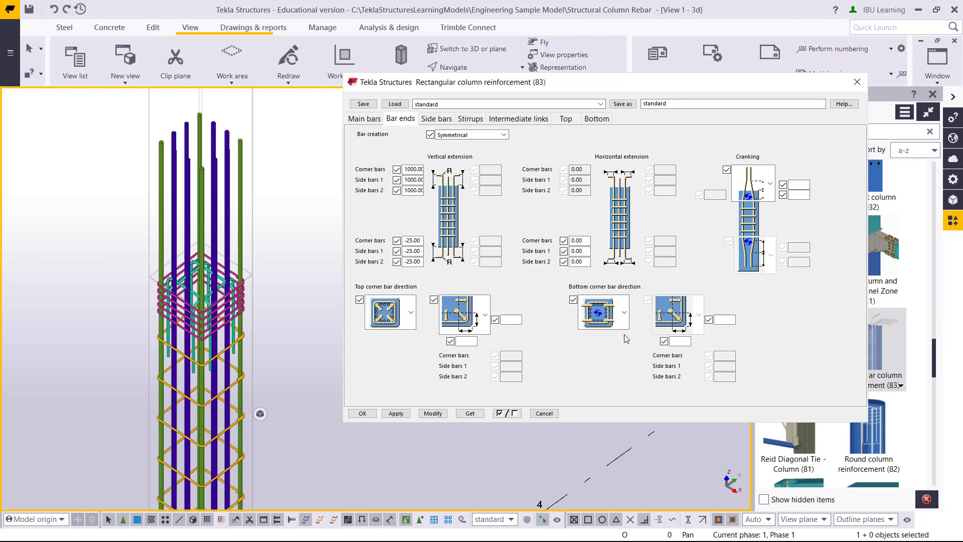
{"action": "left_click", "coordinate": [573, 299]}
Set the two top cranking dimensions to 0 and 280 mm and modify the reinforcement component
{"action": "left_click", "coordinate": [770, 186]}
{"action": "left_click", "coordinate": [770, 186]}
{"action": "left_click", "coordinate": [798, 195]}
{"action": "left_click", "coordinate": [806, 185]}
{"action": "left_click", "coordinate": [433, 413]}
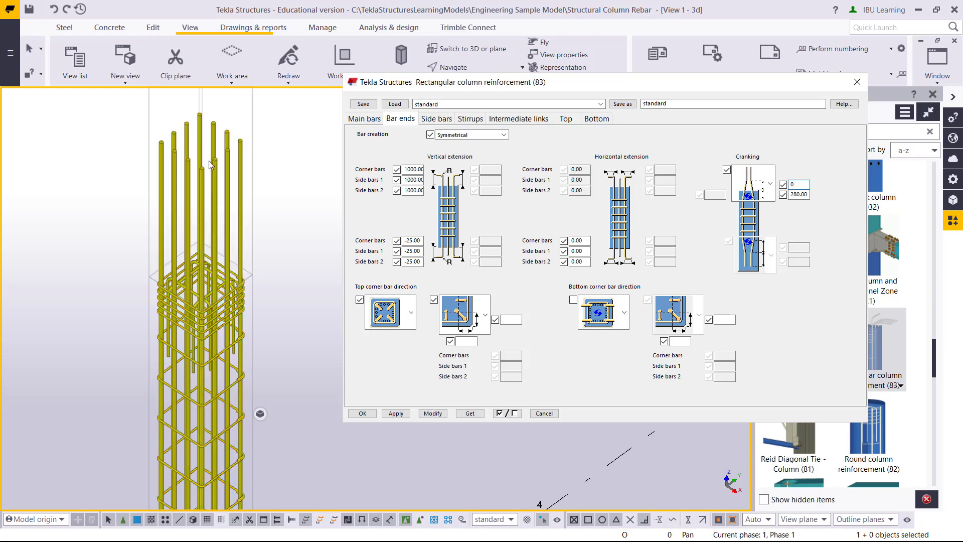
{"action": "left_click", "coordinate": [288, 277]}
{"action": "left_click", "coordinate": [434, 413]}
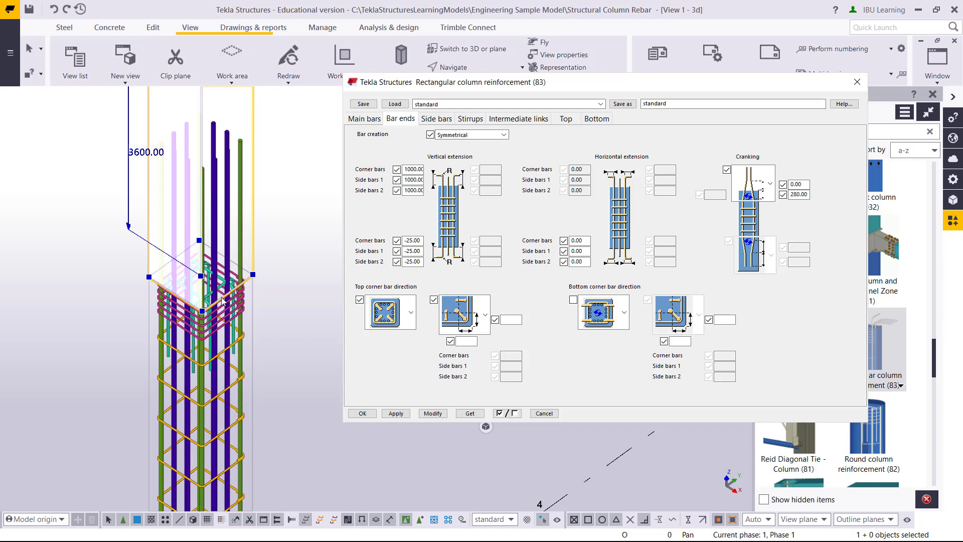
Set both top corner bar crank offsets to 50 mm, select the reinforcement component and modify it
{"action": "middle_click_drag", "start_coordinate": [292, 360], "coordinate": [278, 343]}
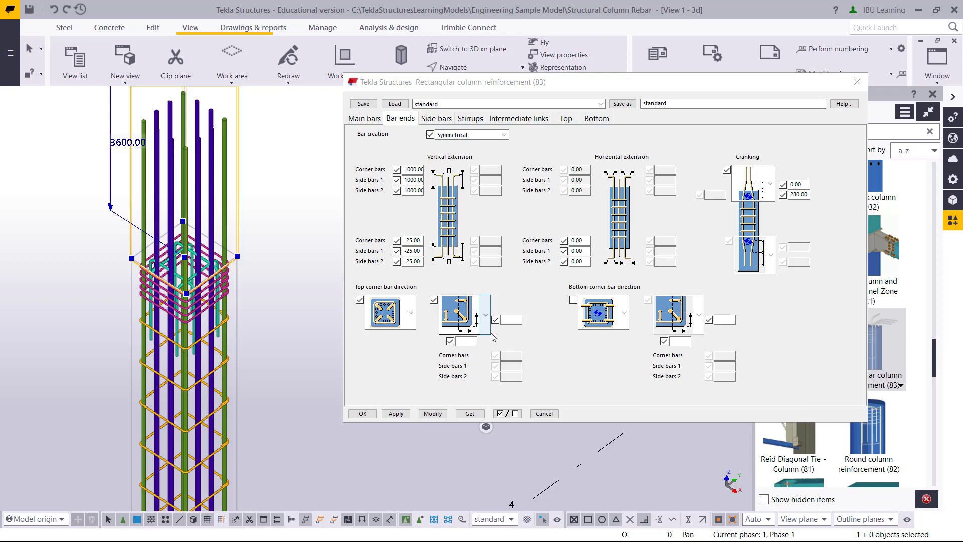
{"action": "left_click", "coordinate": [466, 341]}
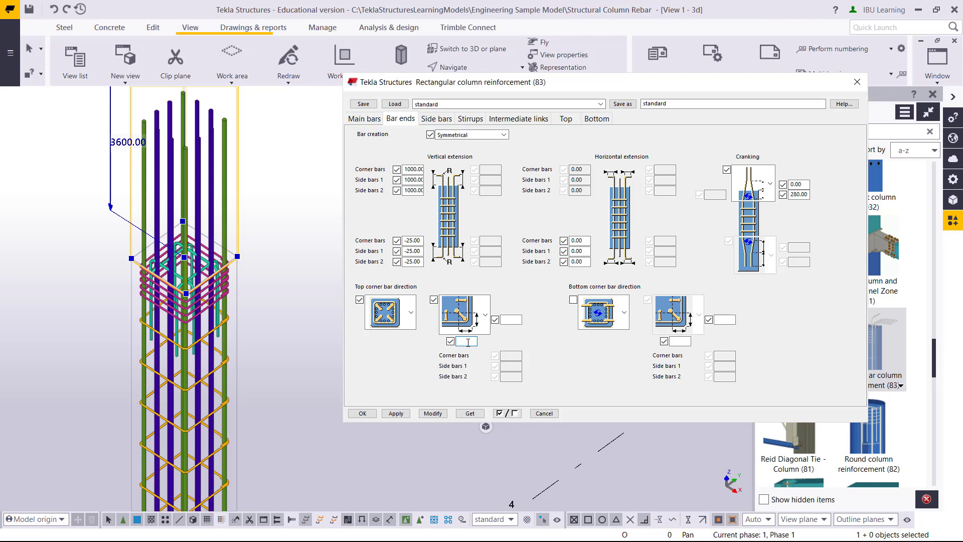
{"action": "key", "text": "Tab"}
{"action": "type", "text": "50"}
{"action": "left_click", "coordinate": [434, 413]}
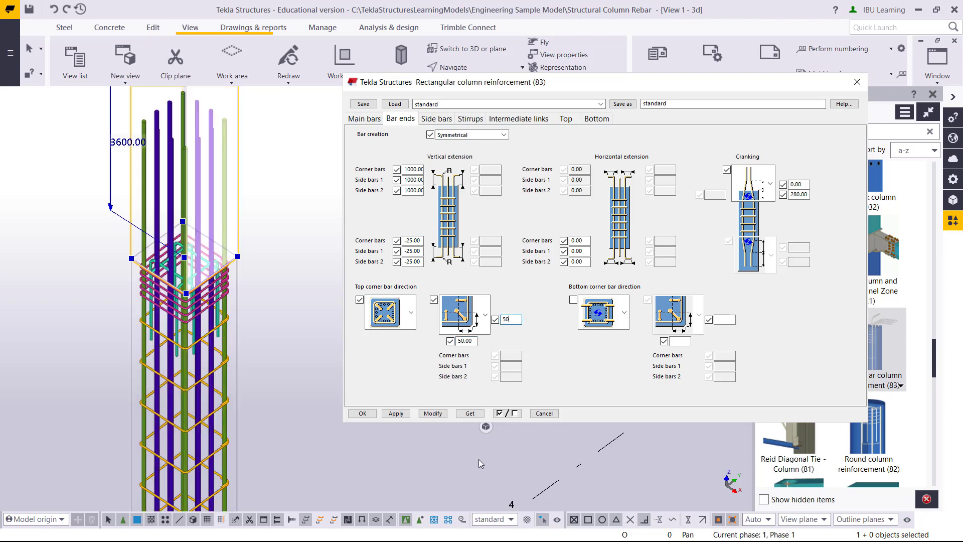
{"action": "left_click", "coordinate": [224, 407]}
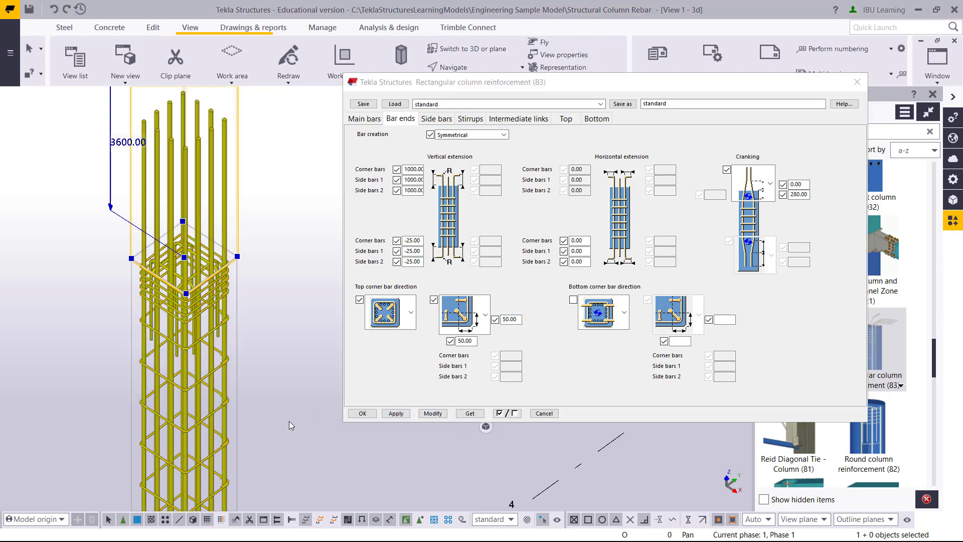
{"action": "left_click", "coordinate": [433, 413]}
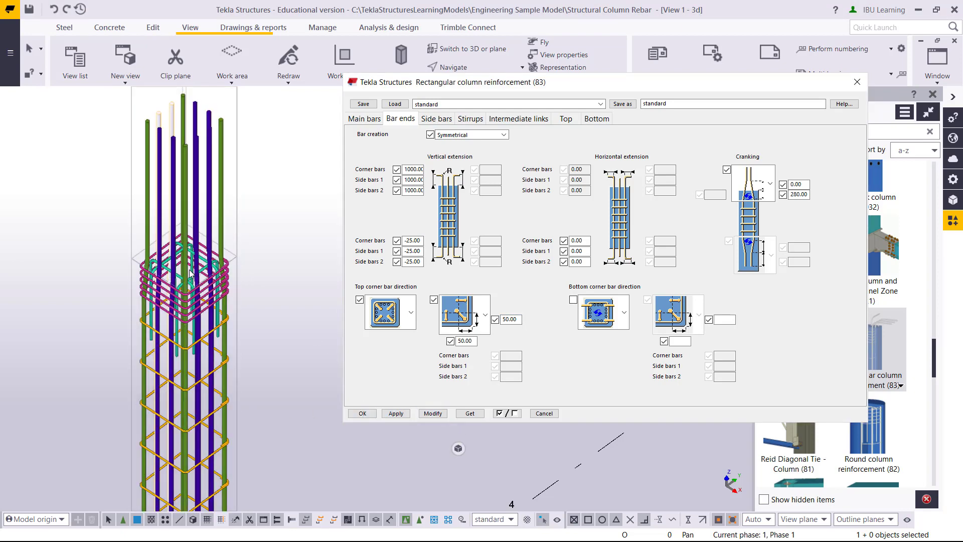
Examine the cranked main bars and the closely spaced stirrups at the top of the lower column
{"action": "scroll", "coordinate": [207, 294], "scroll_direction": "up", "scroll_amount": 1}
{"action": "scroll", "coordinate": [206, 294], "scroll_direction": "up", "scroll_amount": 2}
{"action": "middle_click_drag", "start_coordinate": [337, 279], "coordinate": [151, 251]}
{"action": "middle_click_drag", "start_coordinate": [236, 281], "coordinate": [339, 320]}
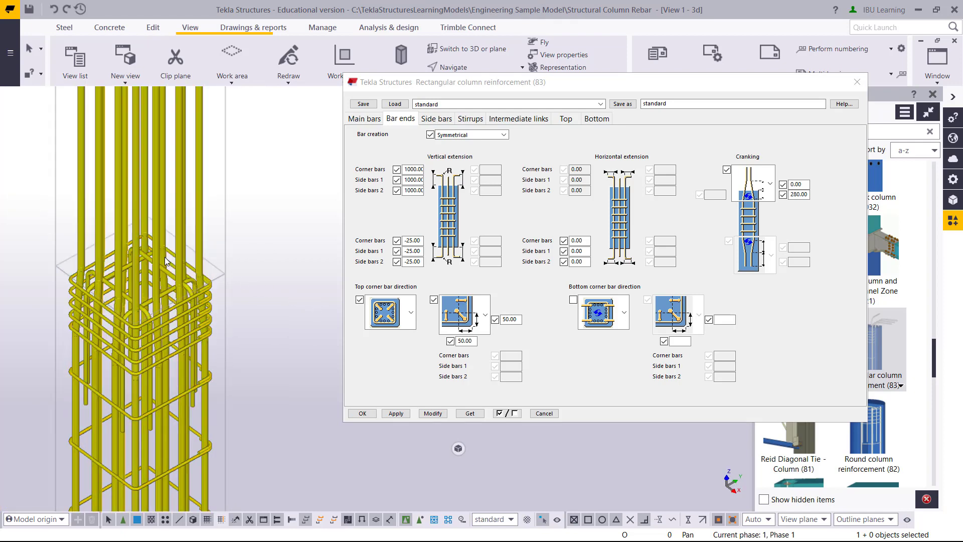
{"action": "key", "text": "v"}
{"action": "scroll", "coordinate": [132, 291], "scroll_direction": "up", "scroll_amount": 2}
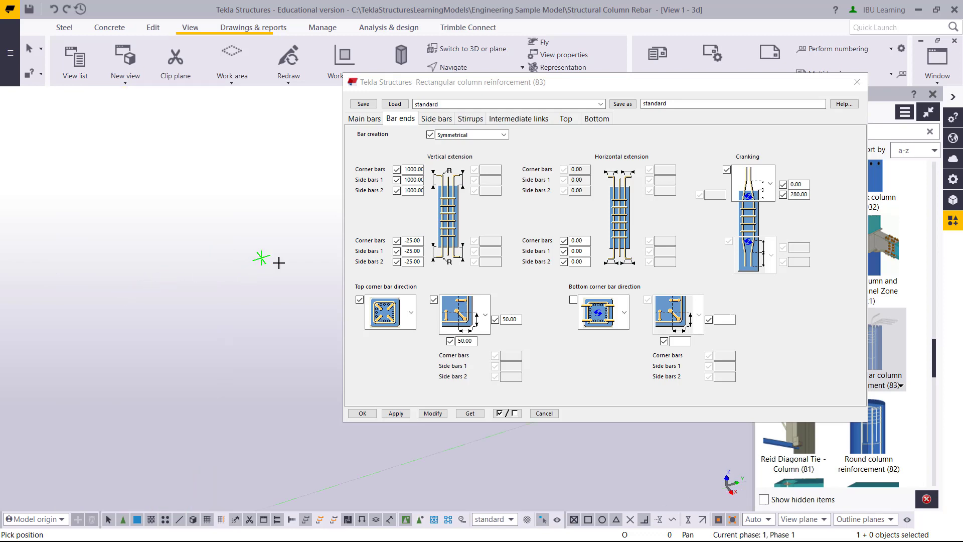
{"action": "scroll", "coordinate": [285, 261], "scroll_direction": "down", "scroll_amount": 3}
{"action": "scroll", "coordinate": [160, 264], "scroll_direction": "up", "scroll_amount": 6}
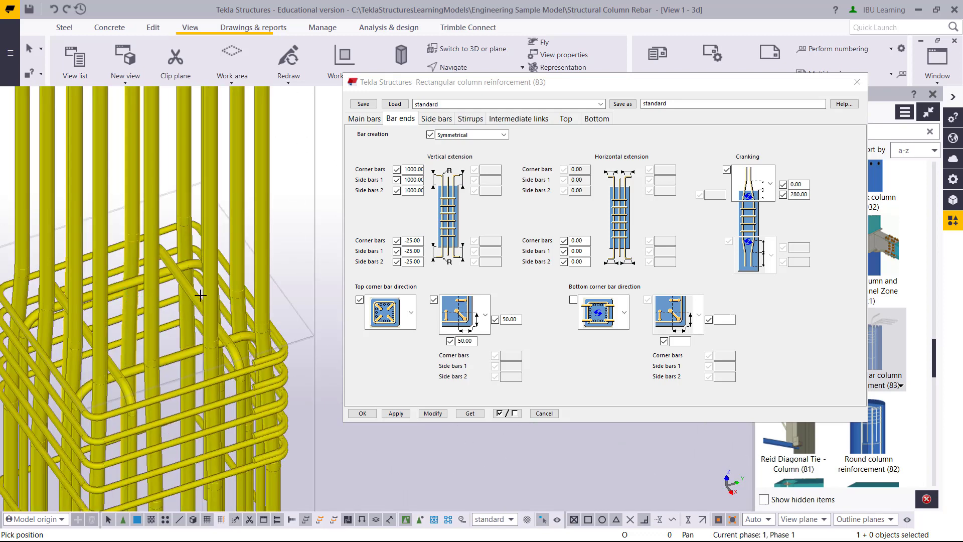
{"action": "scroll", "coordinate": [202, 296], "scroll_direction": "down", "scroll_amount": 2}
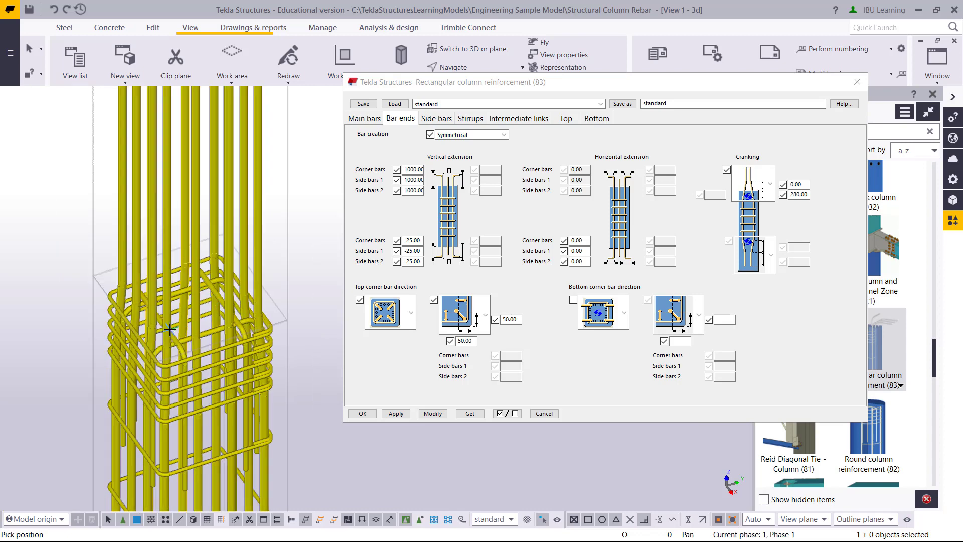
Move the component dialog aside, set the view point within the top stirrups and examine the cranked bars from another angle
{"action": "left_click", "coordinate": [197, 28]}
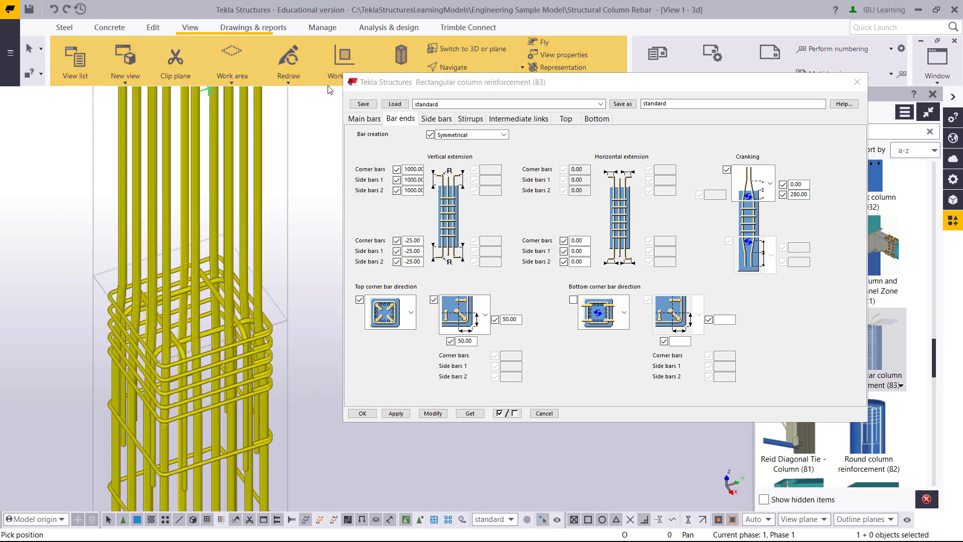
{"action": "left_click_drag", "start_coordinate": [434, 80], "coordinate": [479, 136]}
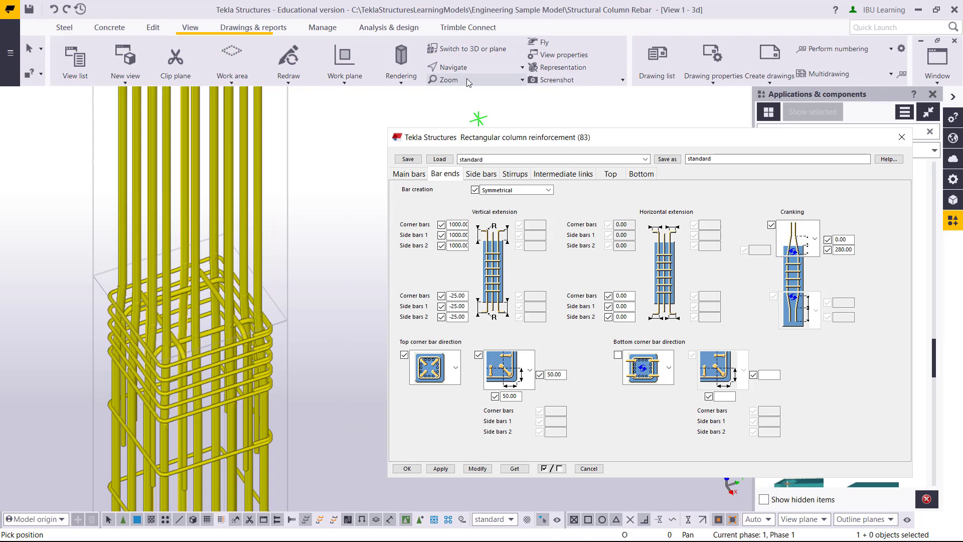
{"action": "left_click", "coordinate": [511, 69]}
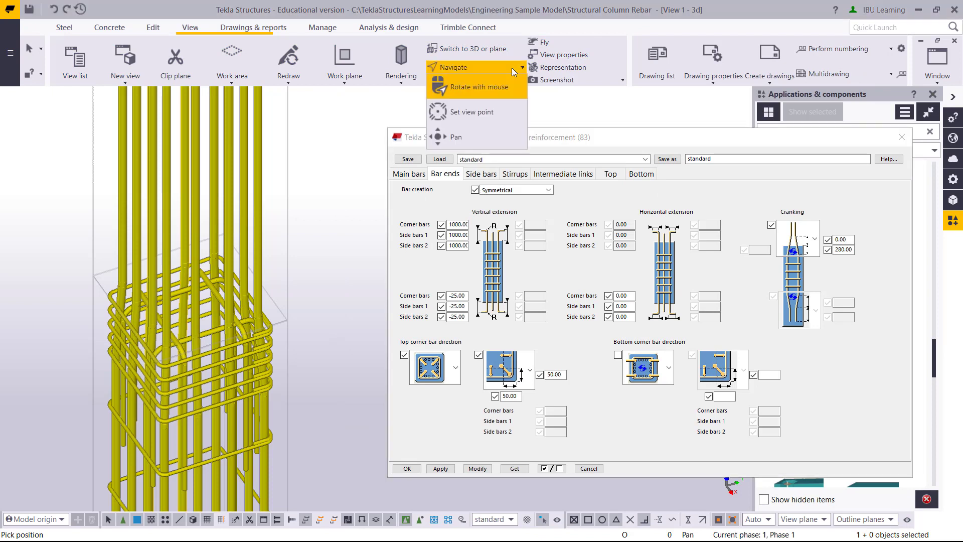
{"action": "left_click", "coordinate": [454, 114]}
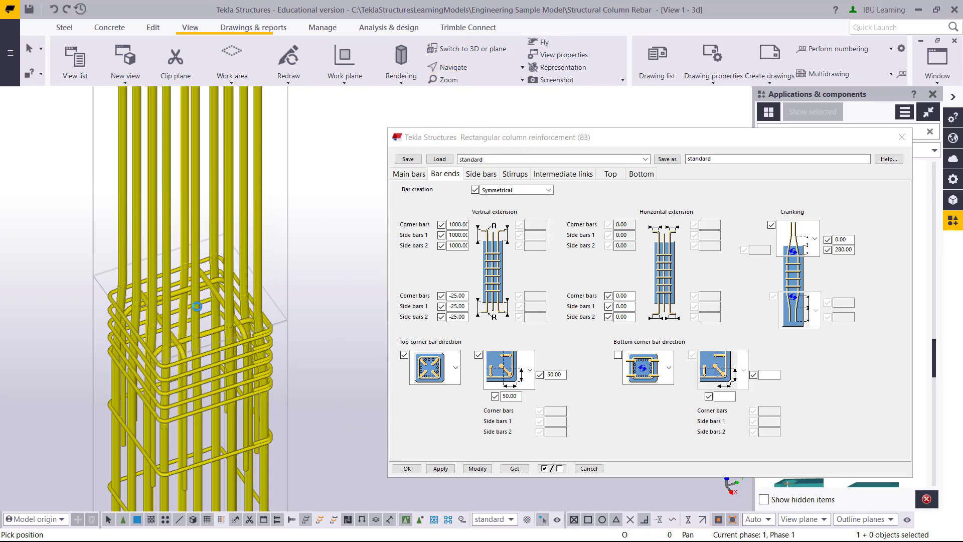
{"action": "left_click", "coordinate": [197, 332]}
{"action": "left_click", "coordinate": [236, 359]}
{"action": "scroll", "coordinate": [202, 350], "scroll_direction": "up", "scroll_amount": 2}
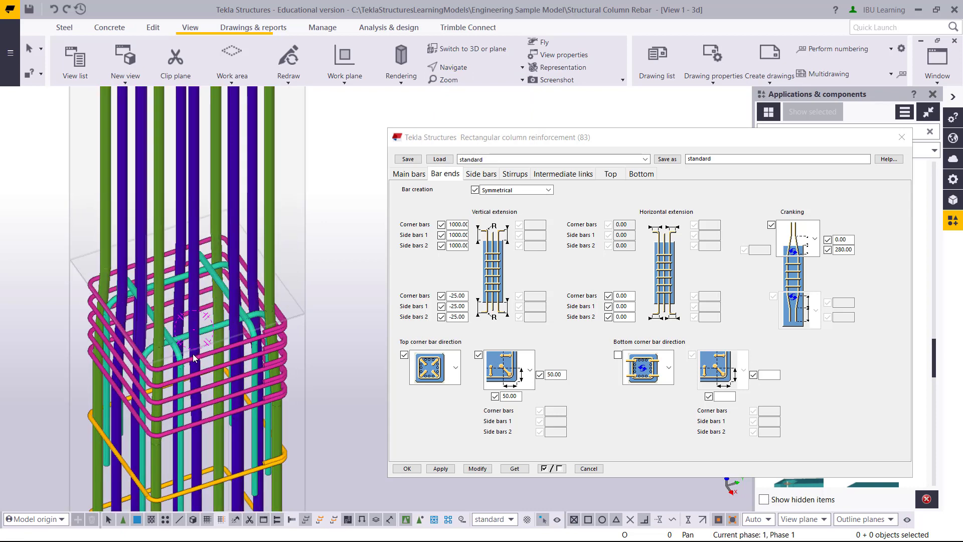
{"action": "key", "text": "Left"}
{"action": "key", "text": "Left"}
{"action": "key", "text": "Left"}
{"action": "key", "text": "Left"}
{"action": "key", "text": "Left"}
{"action": "key", "text": "Left"}
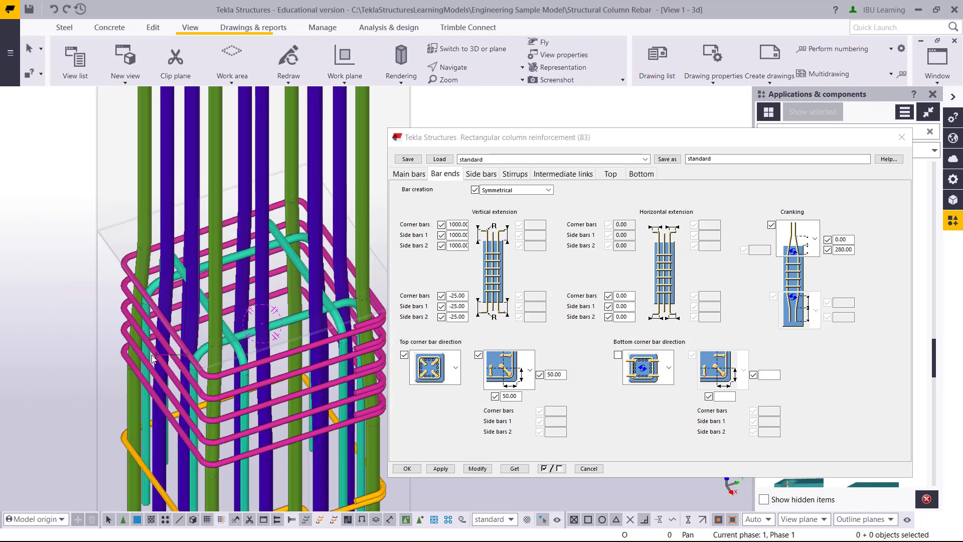
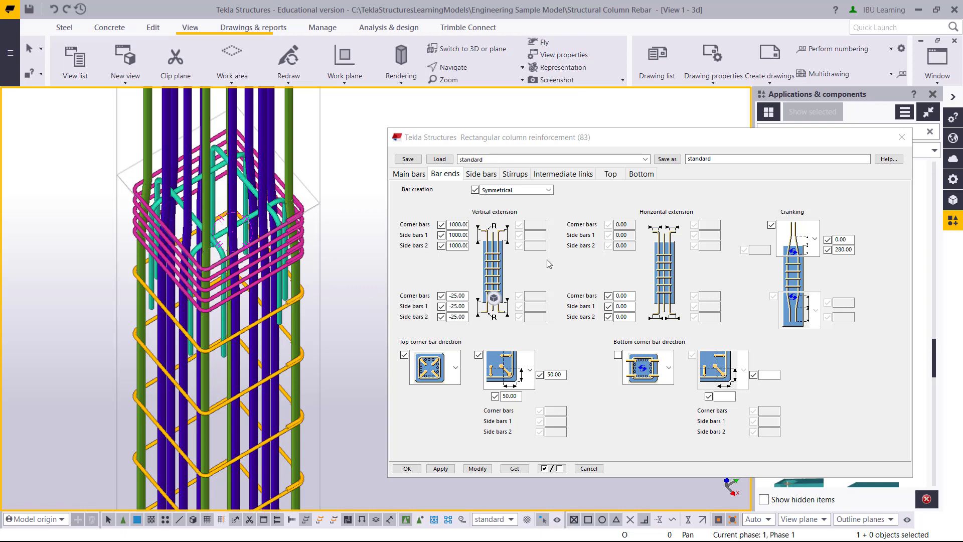
In the stirrup settings, set the topmost zone's spacing to 100 mm and its number of bars to 10
{"action": "left_click", "coordinate": [490, 177]}
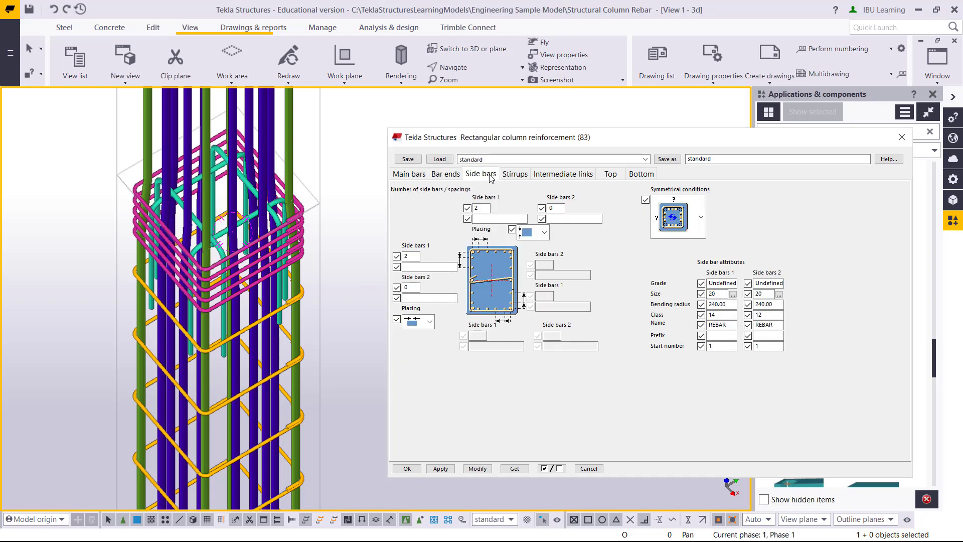
{"action": "left_click", "coordinate": [519, 174]}
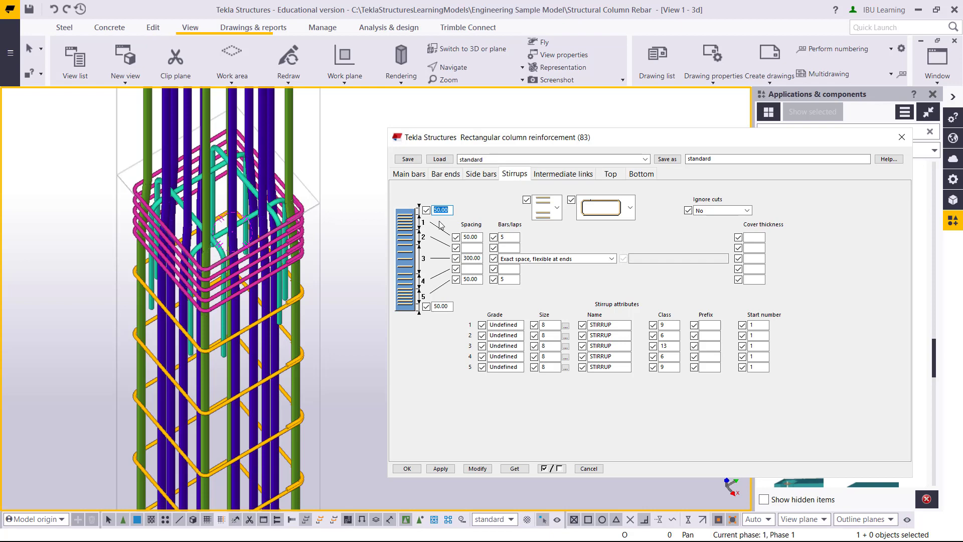
{"action": "left_click", "coordinate": [480, 236]}
{"action": "type", "text": "100"}
{"action": "double_click", "coordinate": [467, 257]}
{"action": "left_click", "coordinate": [479, 238]}
{"action": "key", "text": "Tab"}
{"action": "type", "text": "10"}
Set the middle stirrup spacing to 200 mm and the lowest zone to 10 bars at 100 mm, and modify the component
{"action": "left_click", "coordinate": [473, 259]}
{"action": "double_click", "coordinate": [472, 279]}
{"action": "type", "text": "10"}
{"action": "double_click", "coordinate": [501, 279]}
{"action": "type", "text": "10"}
{"action": "left_click", "coordinate": [481, 279]}
{"action": "left_click", "coordinate": [471, 469]}
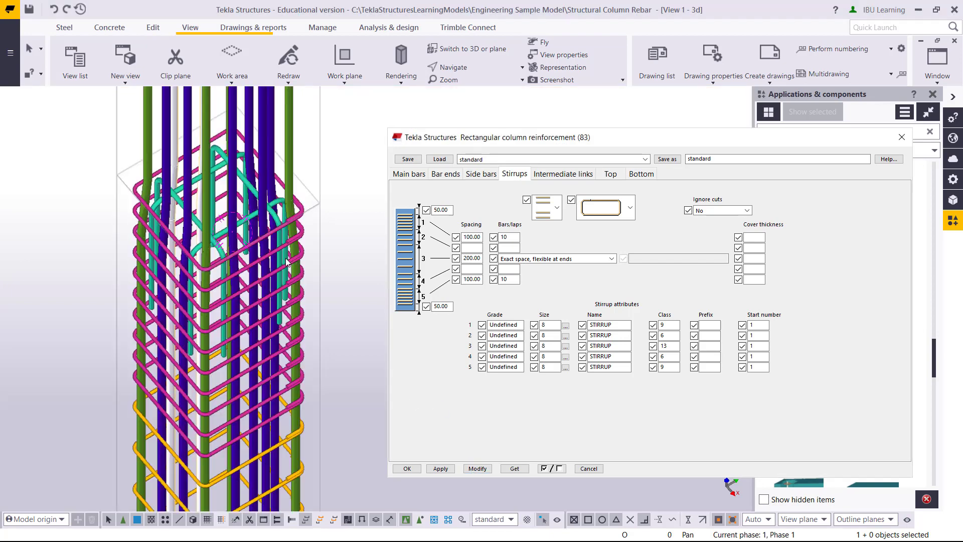
Examine the stirrup distribution along the full height of the lower column, down to its base
{"action": "scroll", "coordinate": [236, 269], "scroll_direction": "down", "scroll_amount": 2}
{"action": "scroll", "coordinate": [274, 309], "scroll_direction": "down", "scroll_amount": 5}
{"action": "scroll", "coordinate": [261, 342], "scroll_direction": "up", "scroll_amount": 2}
{"action": "scroll", "coordinate": [260, 298], "scroll_direction": "up", "scroll_amount": 2}
{"action": "middle_click_drag", "start_coordinate": [298, 247], "coordinate": [344, 258]}
{"action": "middle_click_drag", "start_coordinate": [260, 331], "coordinate": [297, 219]}
{"action": "scroll", "coordinate": [296, 217], "scroll_direction": "down", "scroll_amount": 3}
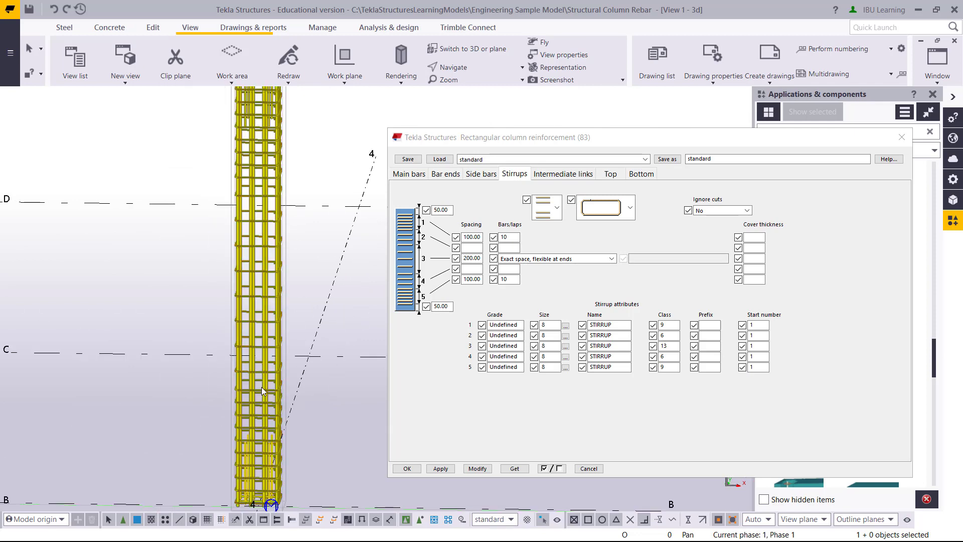
{"action": "middle_click_drag", "start_coordinate": [269, 336], "coordinate": [231, 267]}
{"action": "middle_click_drag", "start_coordinate": [263, 337], "coordinate": [267, 326], "text": "ctrl"}
{"action": "middle_click_drag", "start_coordinate": [261, 271], "coordinate": [234, 257], "text": "ctrl"}
Examine the cranked corner bars and the uppermost stirrups in elevation where the lower column meets the upper one
{"action": "scroll", "coordinate": [251, 183], "scroll_direction": "up", "scroll_amount": 3}
{"action": "middle_click_drag", "start_coordinate": [241, 191], "coordinate": [247, 172], "text": "ctrl"}
{"action": "middle_click_drag", "start_coordinate": [248, 287], "coordinate": [252, 421]}
{"action": "scroll", "coordinate": [218, 228], "scroll_direction": "up", "scroll_amount": 5}
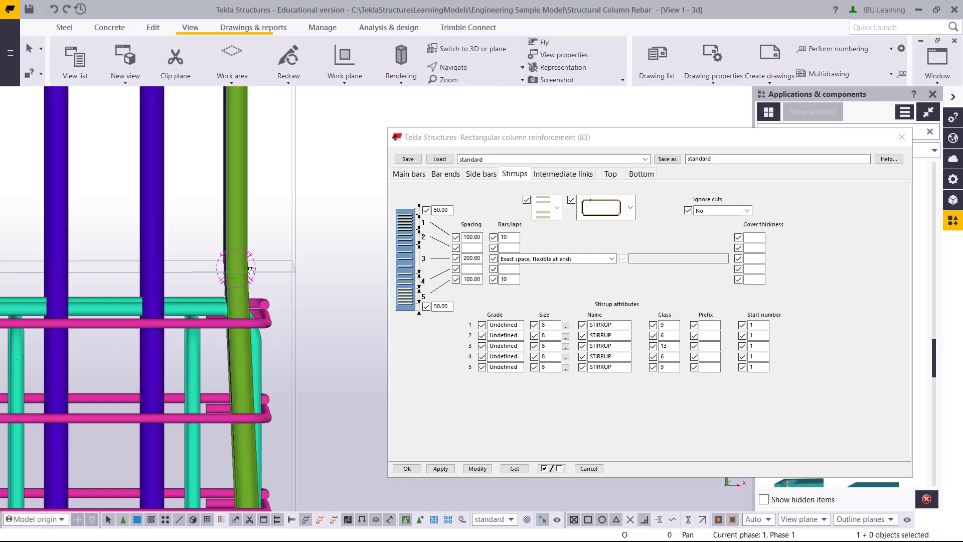
{"action": "scroll", "coordinate": [268, 269], "scroll_direction": "down", "scroll_amount": 5}
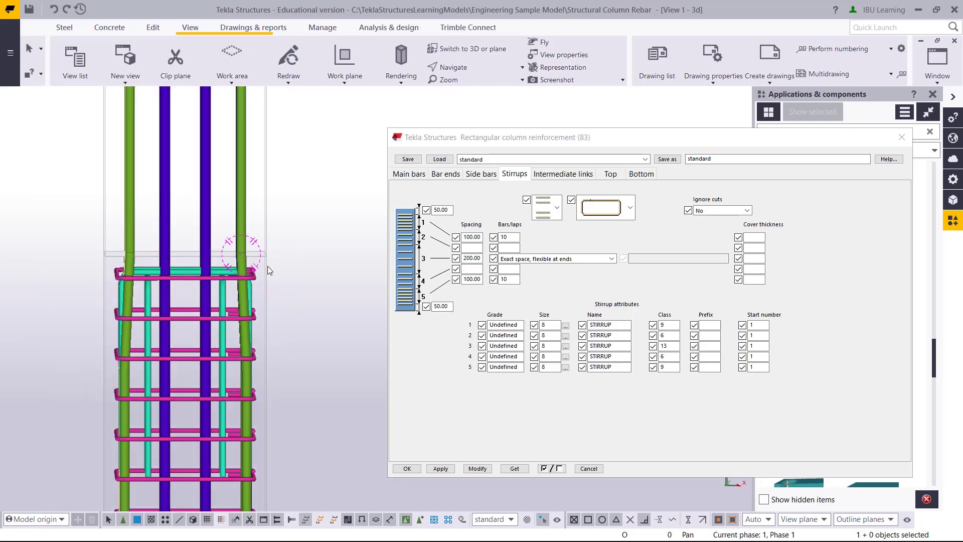
{"action": "left_click", "coordinate": [264, 267]}
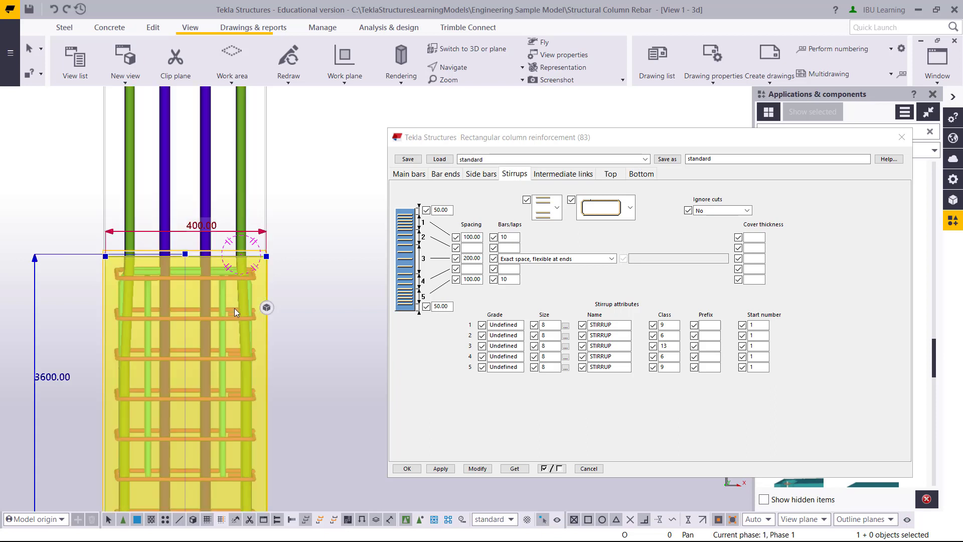
{"action": "scroll", "coordinate": [235, 311], "scroll_direction": "down", "scroll_amount": 3}
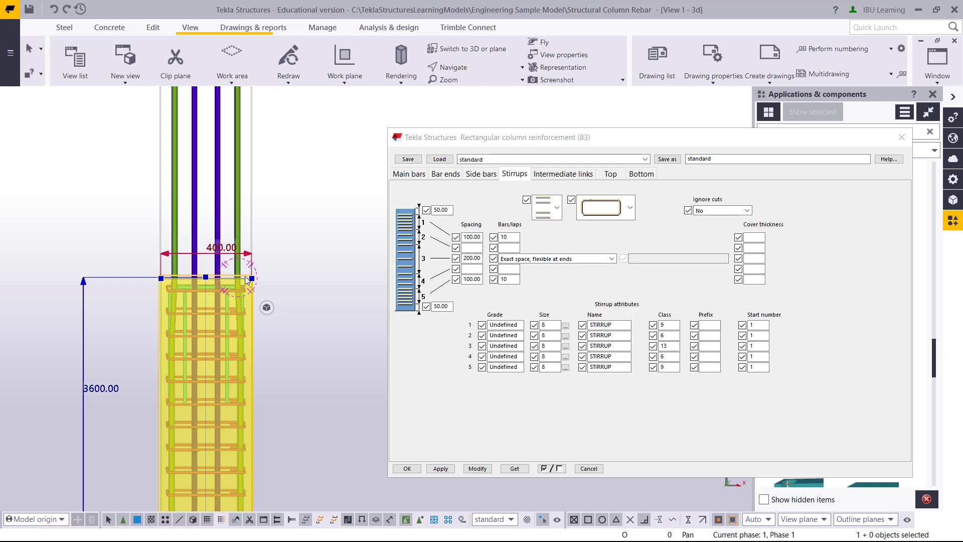
{"action": "scroll", "coordinate": [246, 280], "scroll_direction": "up", "scroll_amount": 2}
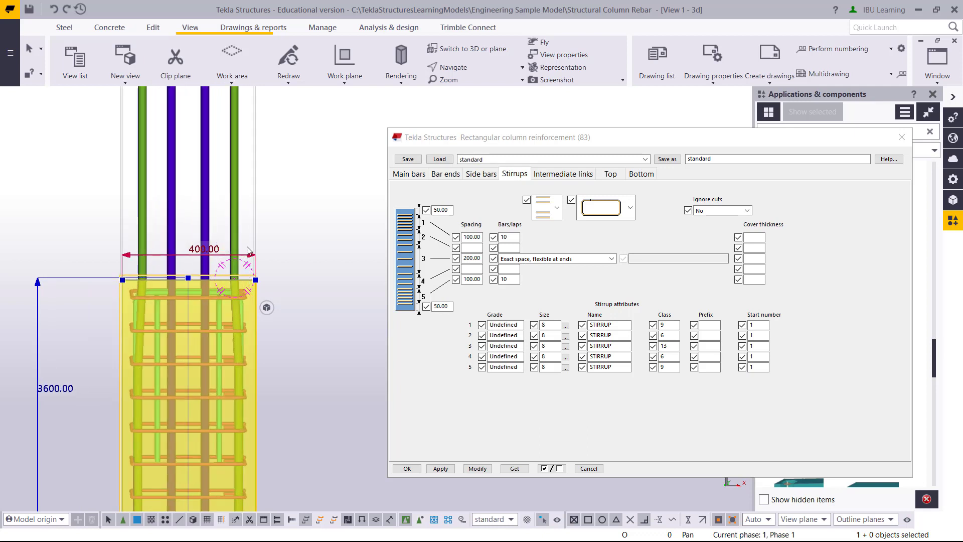
{"action": "scroll", "coordinate": [249, 196], "scroll_direction": "down", "scroll_amount": 2}
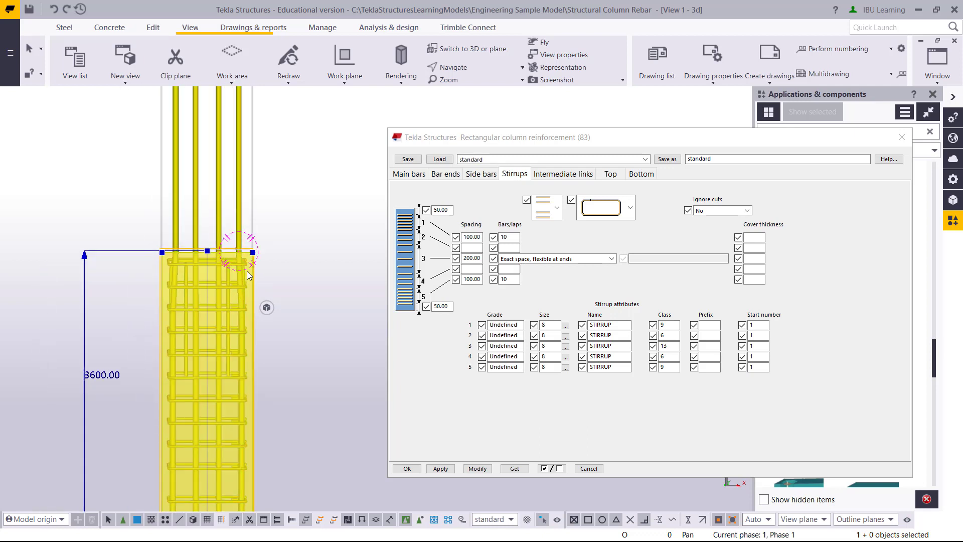
{"action": "middle_click_drag", "start_coordinate": [292, 288], "coordinate": [289, 289]}
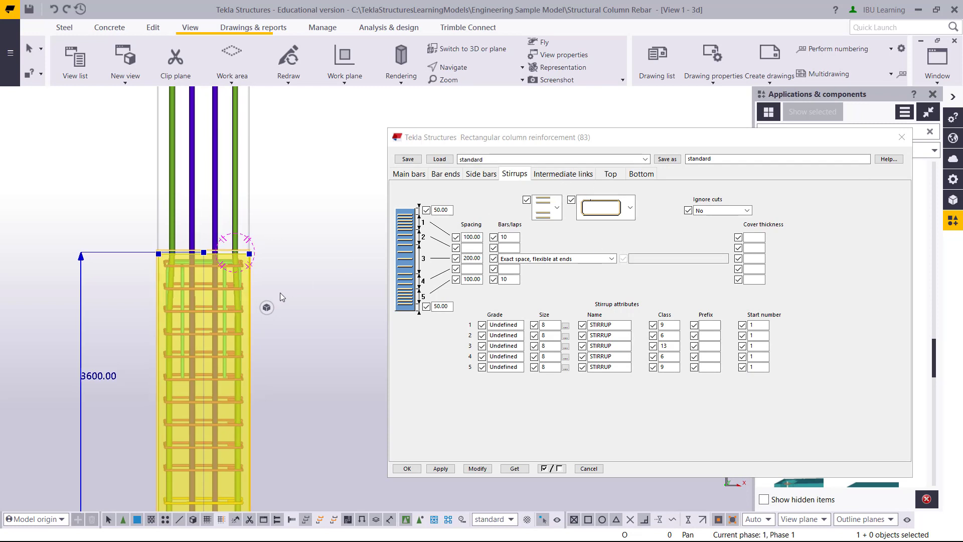
{"action": "scroll", "coordinate": [294, 250], "scroll_direction": "up", "scroll_amount": 3}
{"action": "scroll", "coordinate": [284, 271], "scroll_direction": "down", "scroll_amount": 6}
Examine the stirrup ends at the column corner in close-up from an oblique angle
{"action": "middle_click_drag", "start_coordinate": [284, 272], "coordinate": [263, 332], "text": "ctrl"}
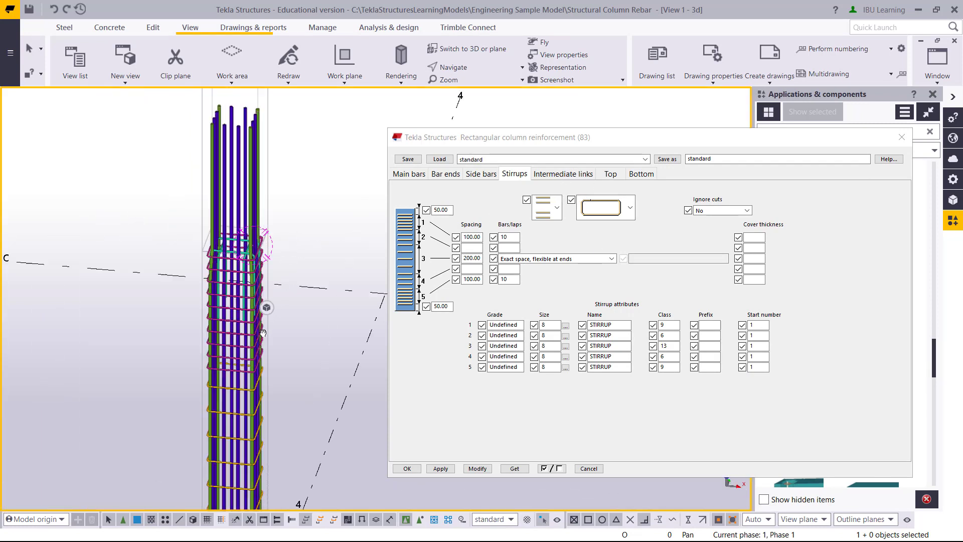
{"action": "scroll", "coordinate": [256, 321], "scroll_direction": "up", "scroll_amount": 5}
{"action": "middle_click_drag", "start_coordinate": [238, 283], "coordinate": [238, 296]}
{"action": "scroll", "coordinate": [314, 272], "scroll_direction": "down", "scroll_amount": 2}
{"action": "scroll", "coordinate": [315, 222], "scroll_direction": "up", "scroll_amount": 2}
{"action": "middle_click_drag", "start_coordinate": [300, 275], "coordinate": [279, 309]}
{"action": "scroll", "coordinate": [314, 250], "scroll_direction": "up", "scroll_amount": 1}
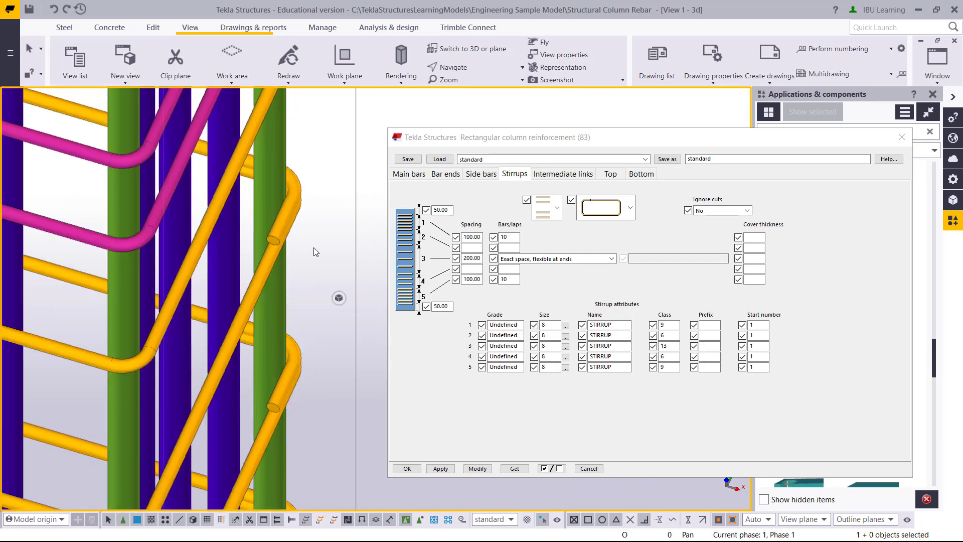
Try the default stirrup end type on the reinforcement component and modify it
{"action": "scroll", "coordinate": [314, 248], "scroll_direction": "down", "scroll_amount": 3}
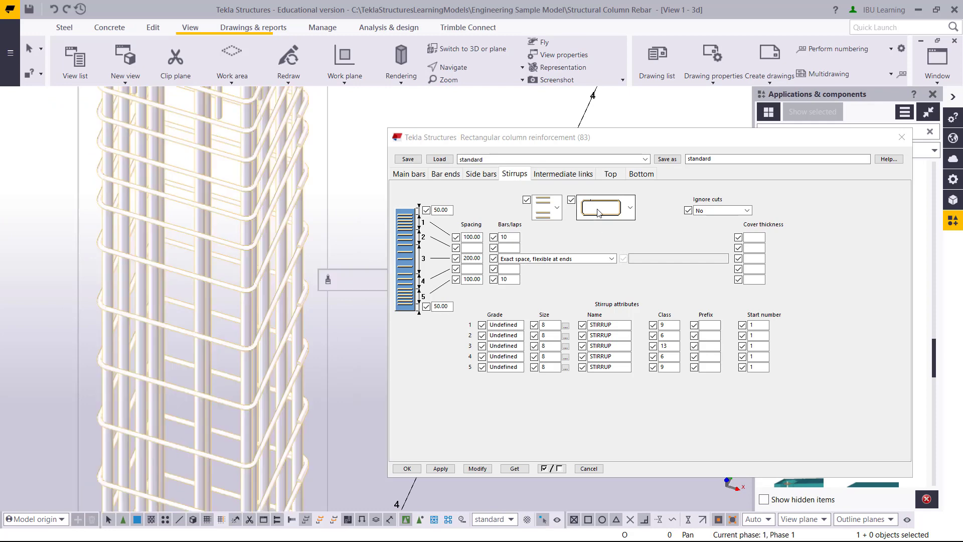
{"action": "left_click", "coordinate": [630, 209]}
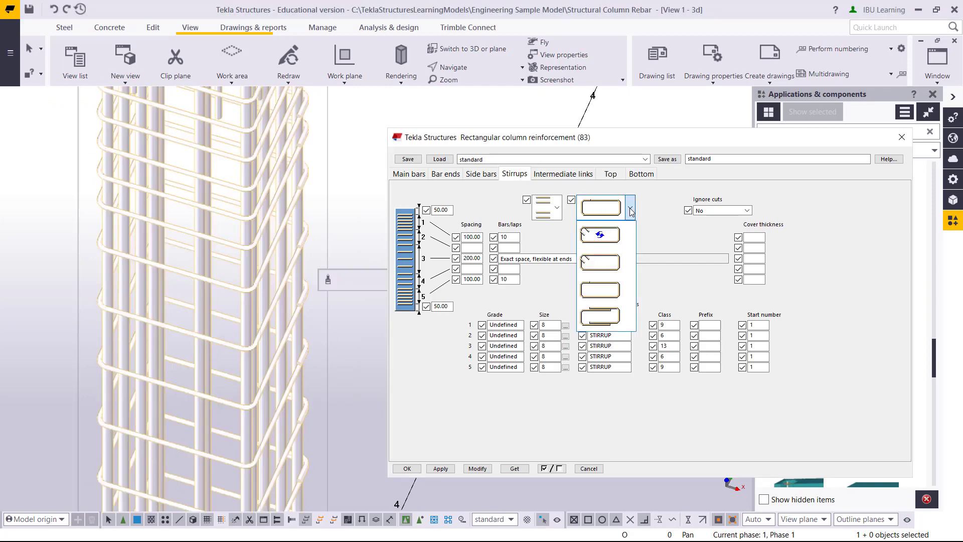
{"action": "left_click", "coordinate": [599, 234]}
{"action": "left_click", "coordinate": [485, 469]}
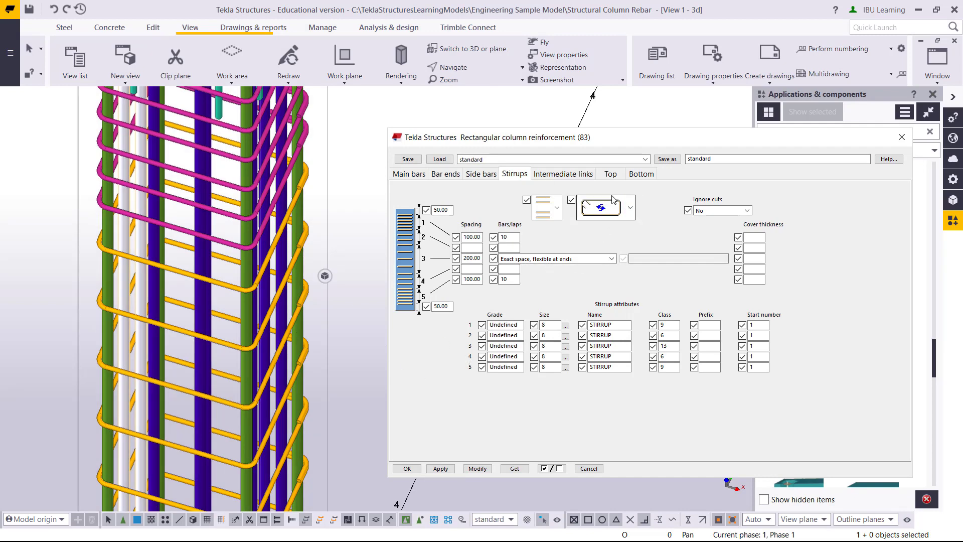
Choose the stirrup type with bent hooks at the corner, modify the reinforcement component and check the hooks up the column
{"action": "left_click", "coordinate": [629, 207]}
{"action": "left_click", "coordinate": [596, 269]}
{"action": "left_click", "coordinate": [302, 369]}
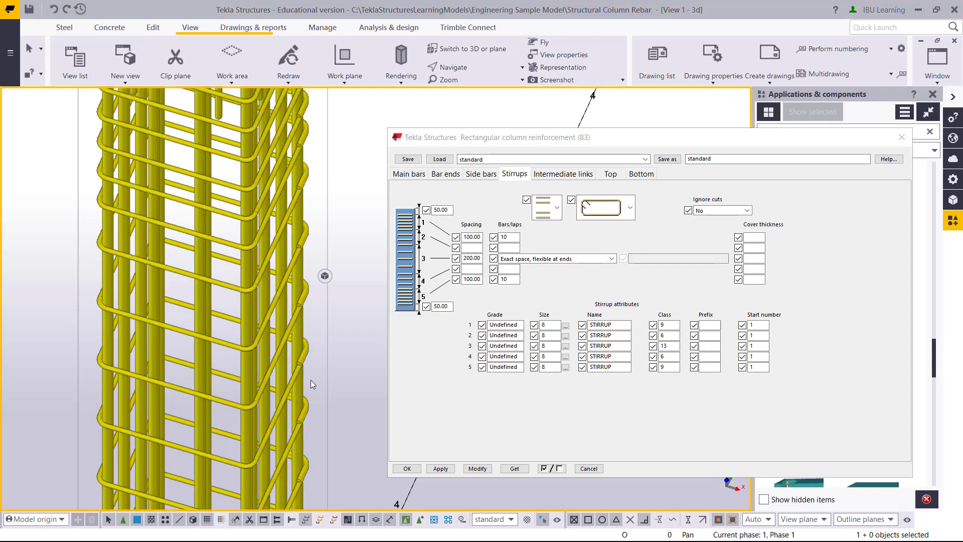
{"action": "left_click", "coordinate": [477, 468]}
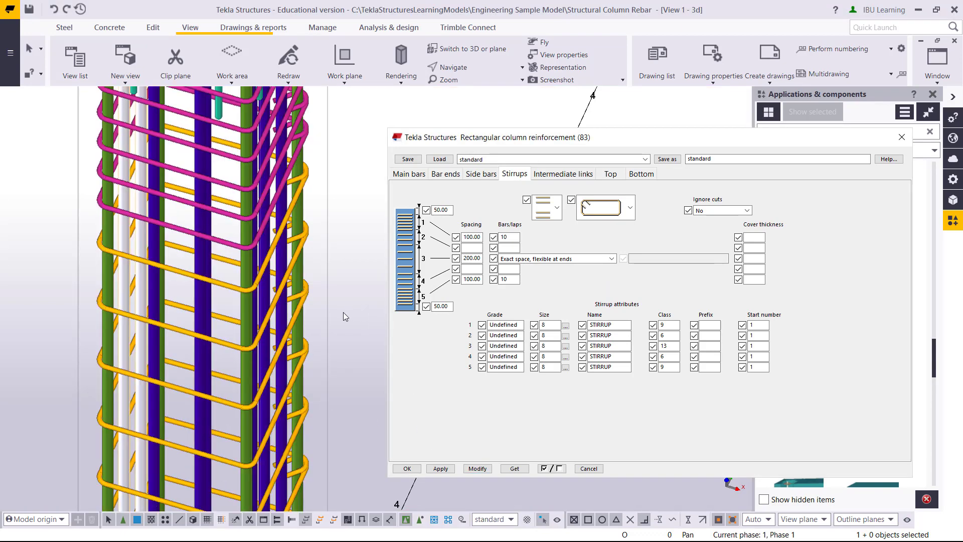
{"action": "scroll", "coordinate": [286, 238], "scroll_direction": "up", "scroll_amount": 3}
{"action": "middle_click_drag", "start_coordinate": [282, 240], "coordinate": [264, 251]}
{"action": "scroll", "coordinate": [264, 251], "scroll_direction": "down", "scroll_amount": 6}
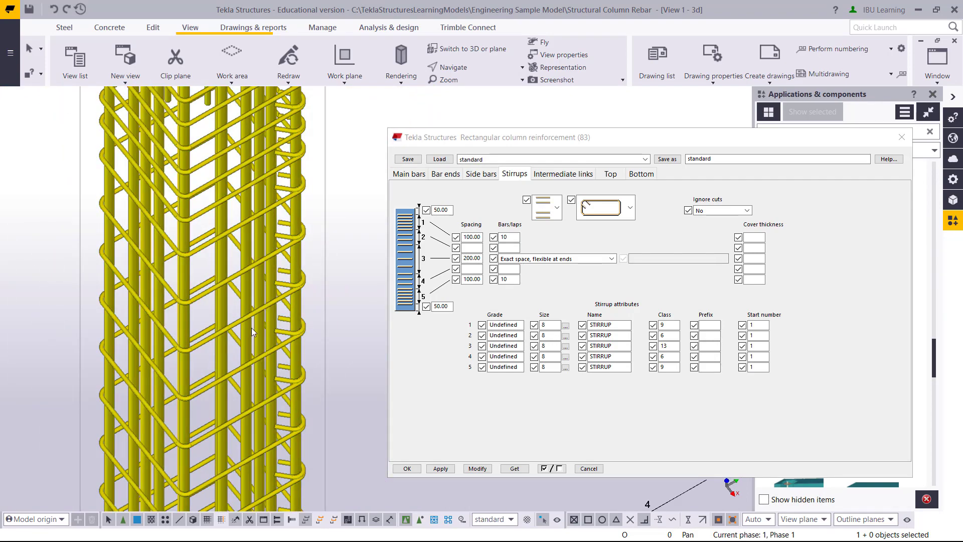
{"action": "scroll", "coordinate": [271, 306], "scroll_direction": "down", "scroll_amount": 2}
{"action": "middle_click_drag", "start_coordinate": [300, 275], "coordinate": [291, 366]}
{"action": "scroll", "coordinate": [240, 180], "scroll_direction": "up", "scroll_amount": 2}
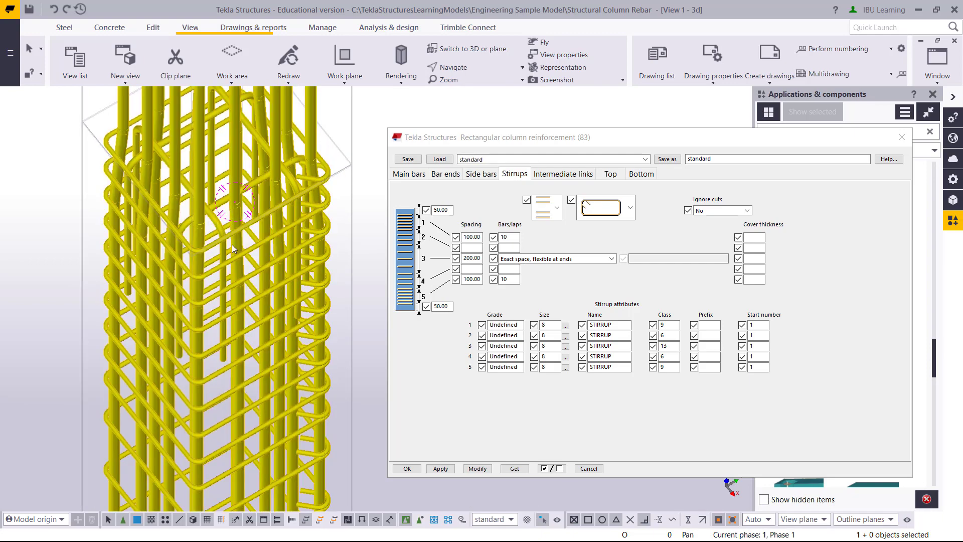
Set the number of top bars to 0 in both directions, modify the component and check the top of the lower column
{"action": "left_click", "coordinate": [611, 175]}
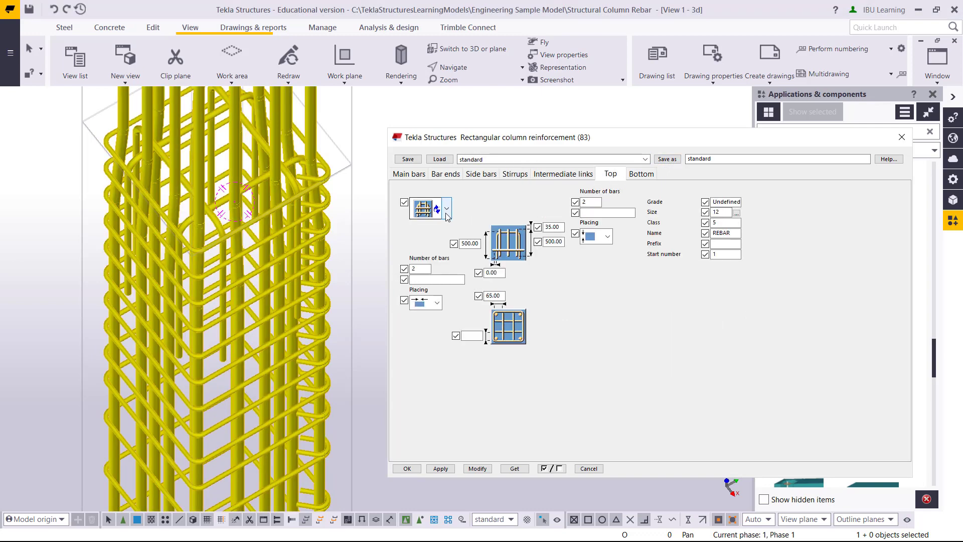
{"action": "left_click", "coordinate": [446, 210]}
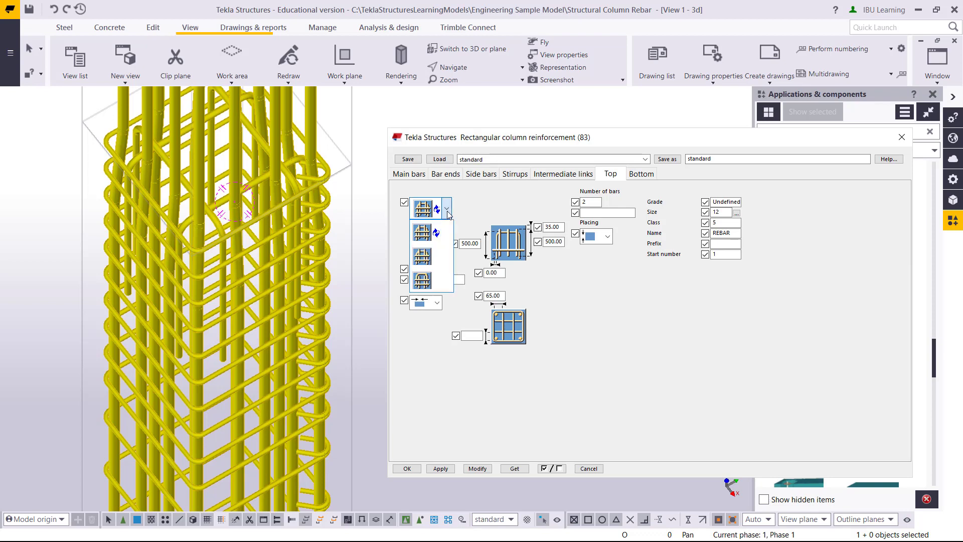
{"action": "left_click", "coordinate": [447, 210]}
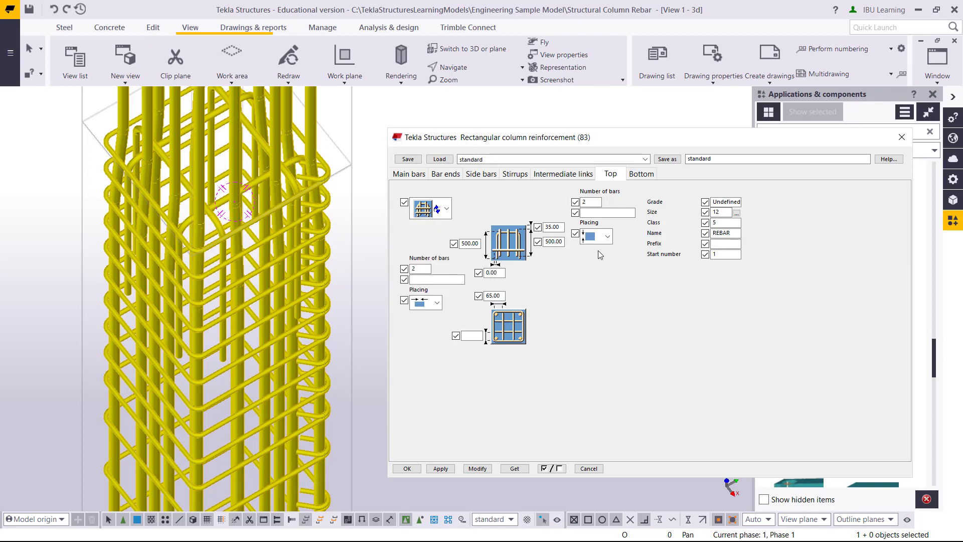
{"action": "left_click", "coordinate": [595, 201]}
{"action": "type", "text": "0"}
{"action": "key", "text": "Tab"}
{"action": "left_click", "coordinate": [425, 268]}
{"action": "type", "text": "0"}
{"action": "left_click", "coordinate": [477, 468]}
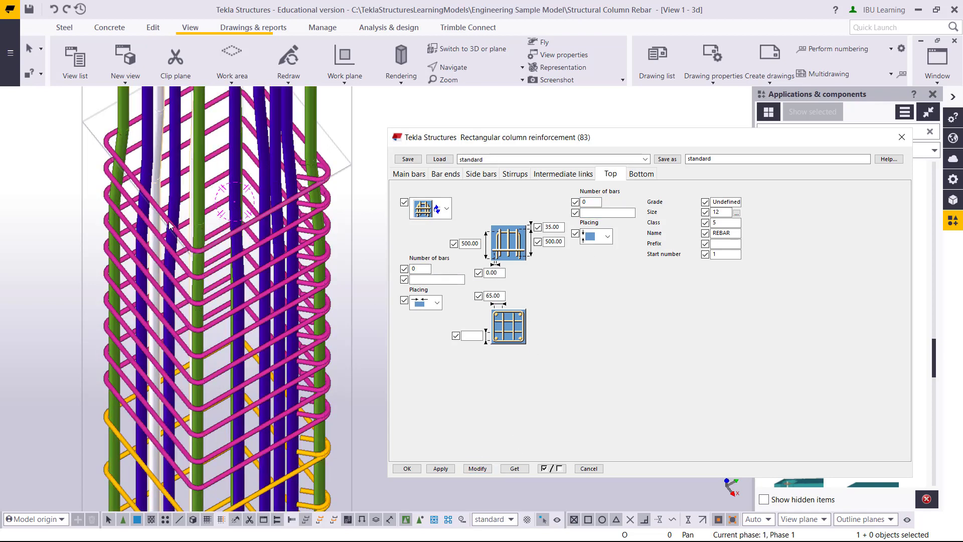
{"action": "scroll", "coordinate": [186, 228], "scroll_direction": "down", "scroll_amount": 2}
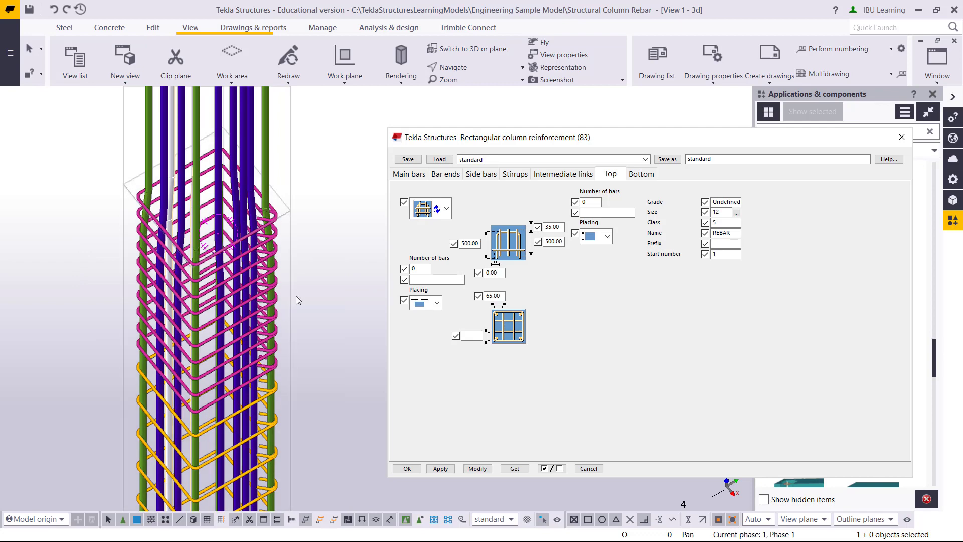
{"action": "middle_click_drag", "start_coordinate": [336, 251], "coordinate": [269, 317]}
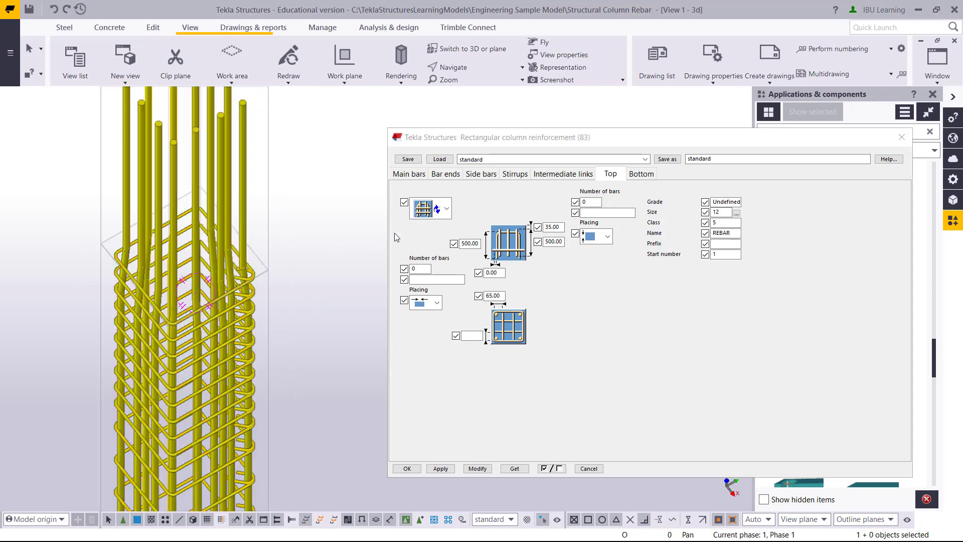
Reselect the column's reinforcement component and retrieve its stirrup settings into the component dialog
{"action": "left_click", "coordinate": [521, 174]}
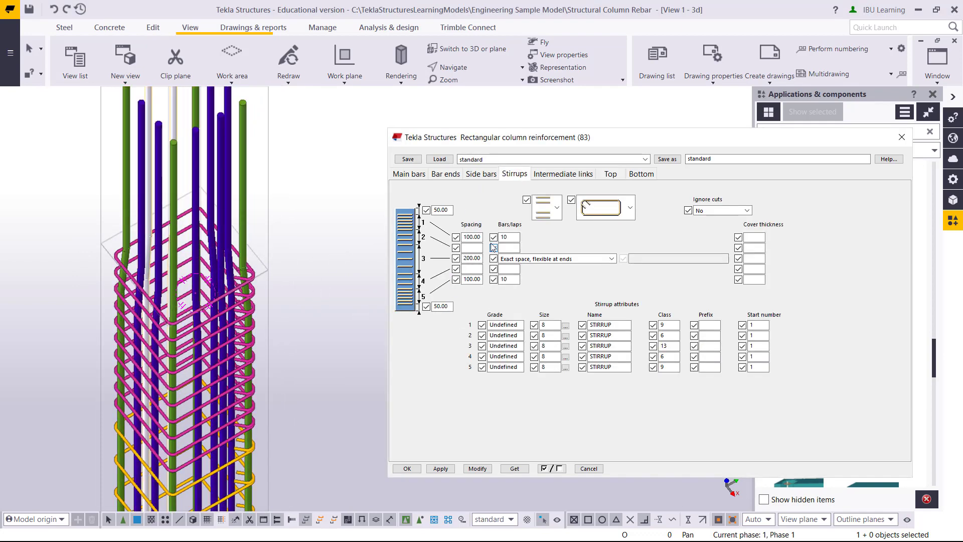
{"action": "left_click", "coordinate": [170, 350]}
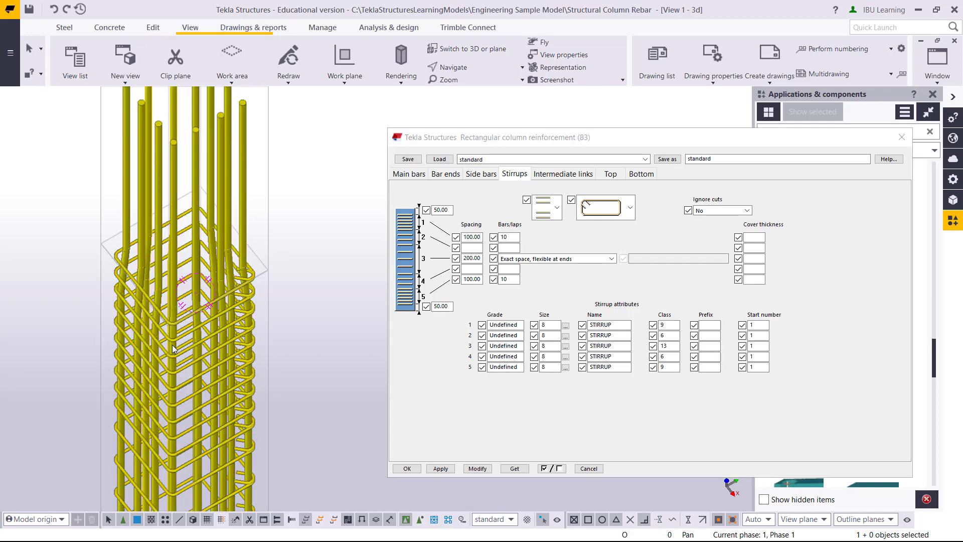
{"action": "double_click", "coordinate": [171, 349]}
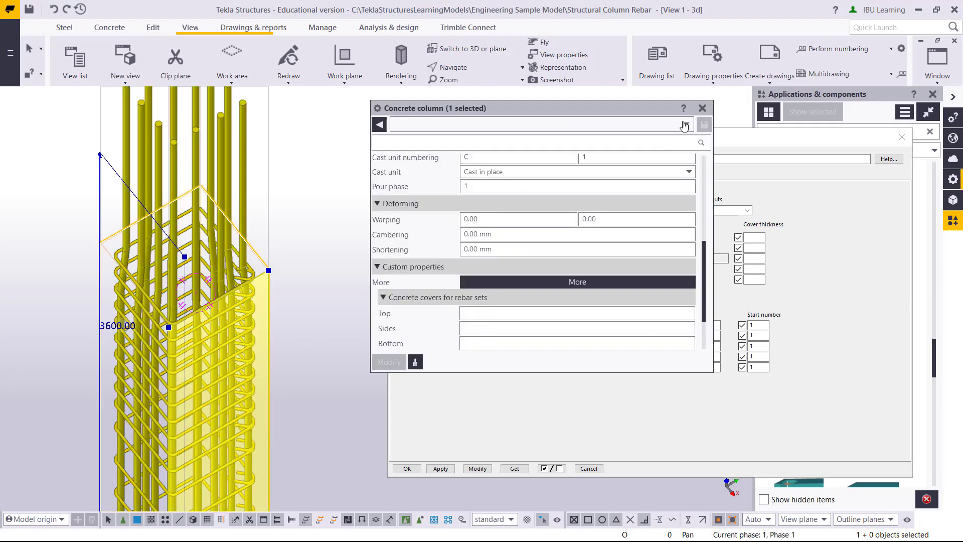
{"action": "left_click", "coordinate": [702, 108]}
{"action": "left_click", "coordinate": [294, 389]}
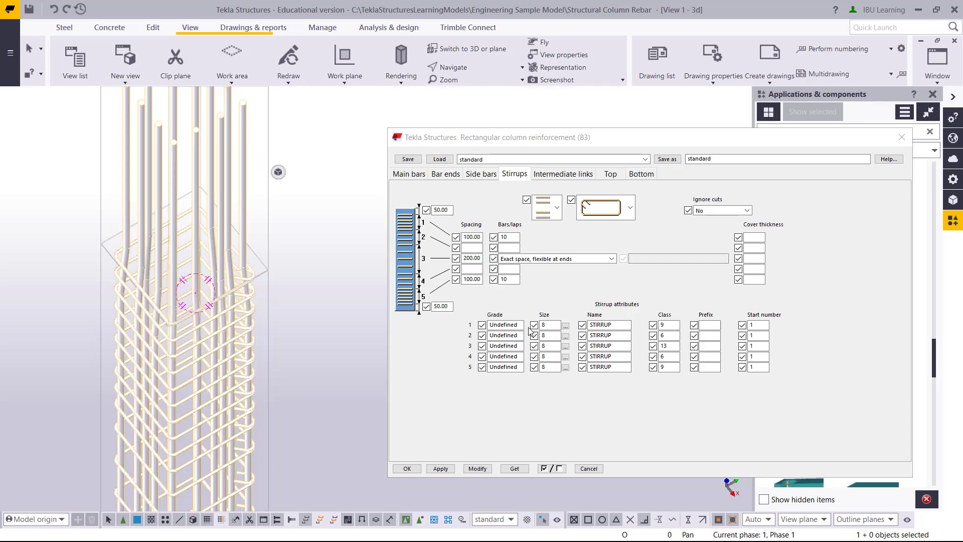
{"action": "left_click", "coordinate": [515, 469]}
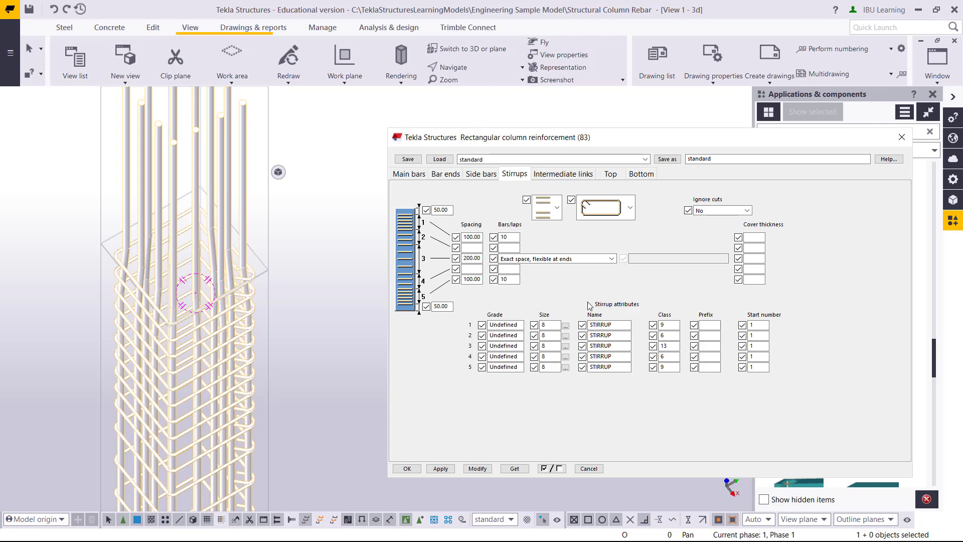
Review the component's bar end, side bar, top and bottom settings, and move the dialog higher
{"action": "left_click", "coordinate": [454, 175]}
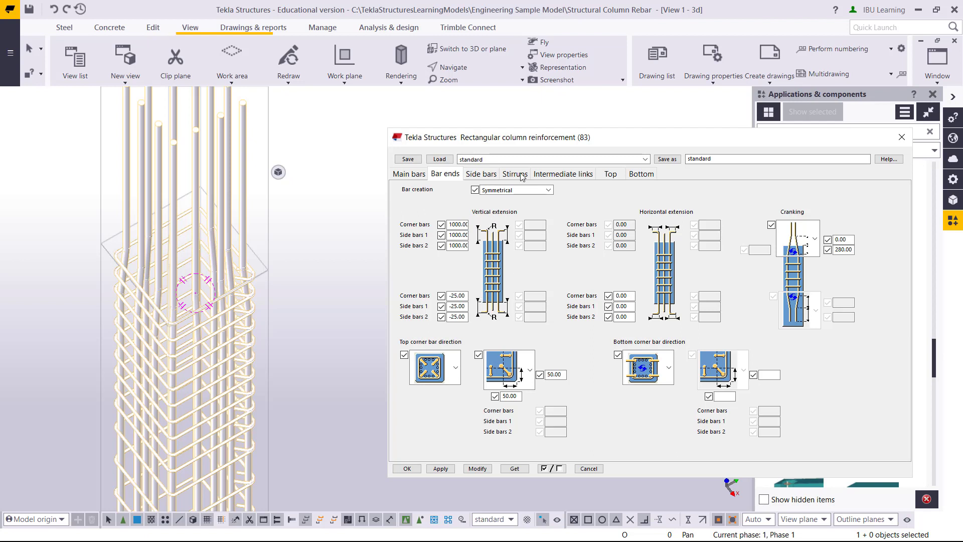
{"action": "left_click", "coordinate": [482, 175]}
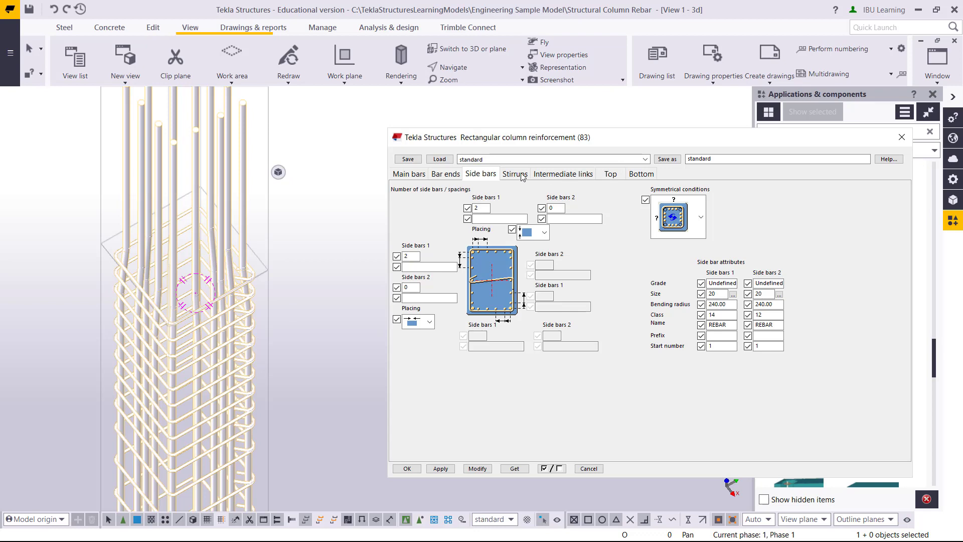
{"action": "left_click", "coordinate": [611, 174]}
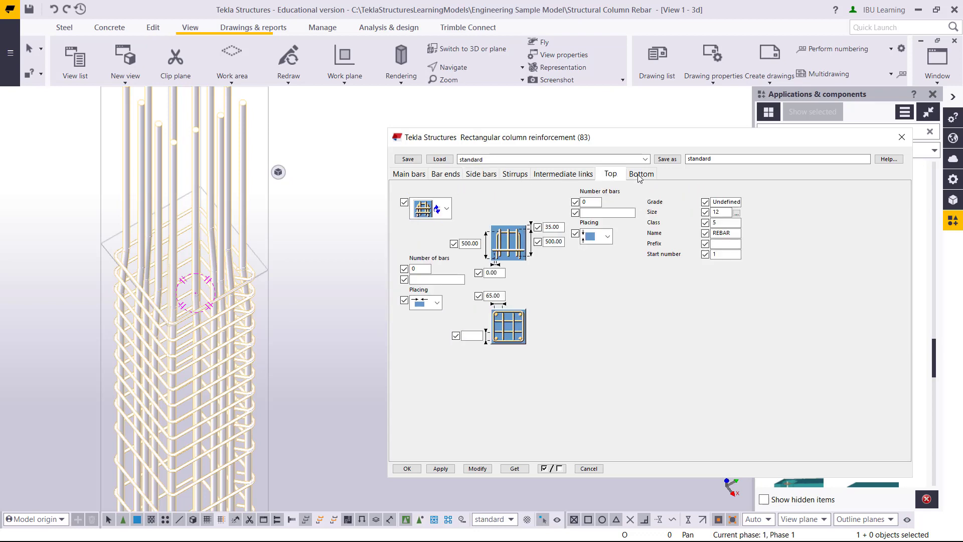
{"action": "left_click", "coordinate": [642, 174]}
{"action": "left_click_drag", "start_coordinate": [593, 140], "coordinate": [582, 99]}
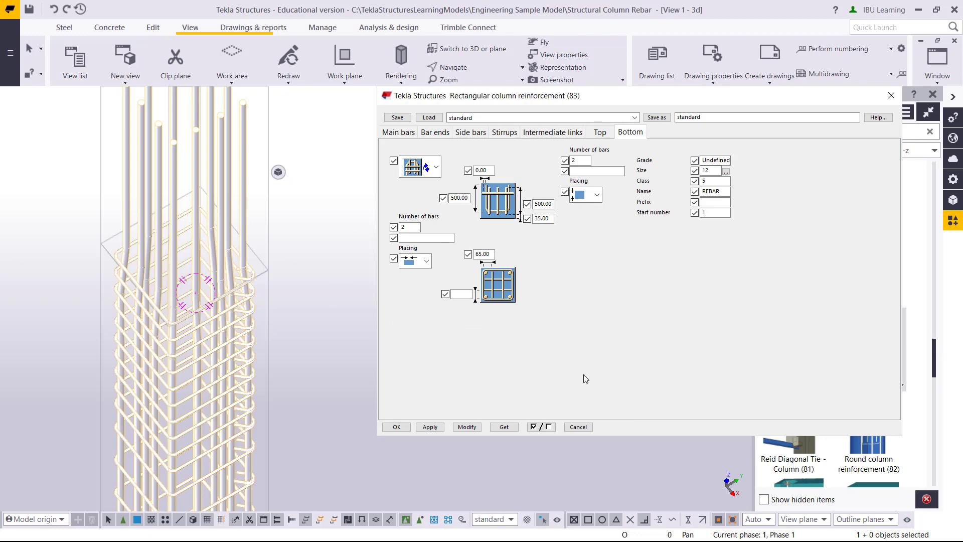
Close the component dialog without modifying anything and select the lower column's reinforcement component
{"action": "left_click", "coordinate": [578, 427]}
{"action": "scroll", "coordinate": [365, 353], "scroll_direction": "down", "scroll_amount": 5}
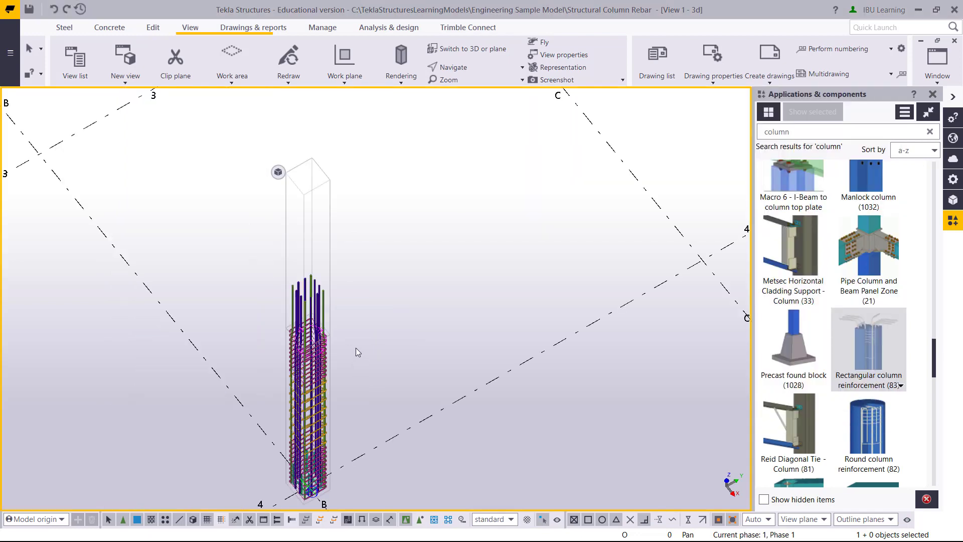
{"action": "scroll", "coordinate": [321, 398], "scroll_direction": "up", "scroll_amount": 4}
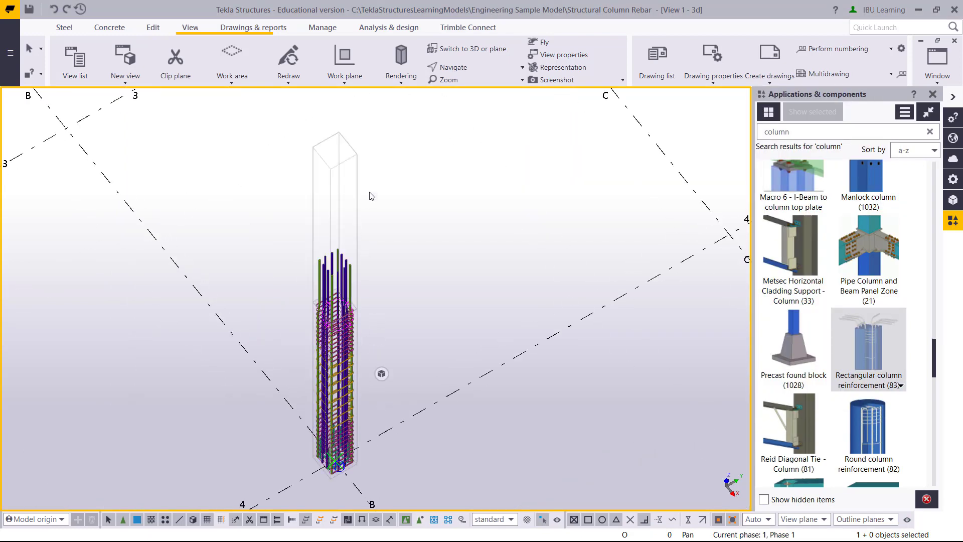
{"action": "double_click", "coordinate": [351, 387]}
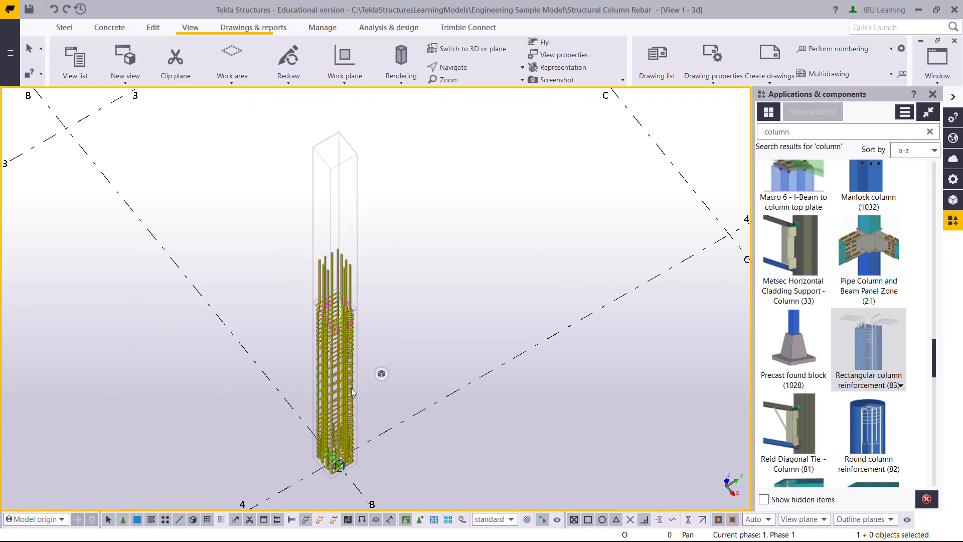
{"action": "right_click", "coordinate": [355, 276]}
{"action": "key", "text": "Escape"}
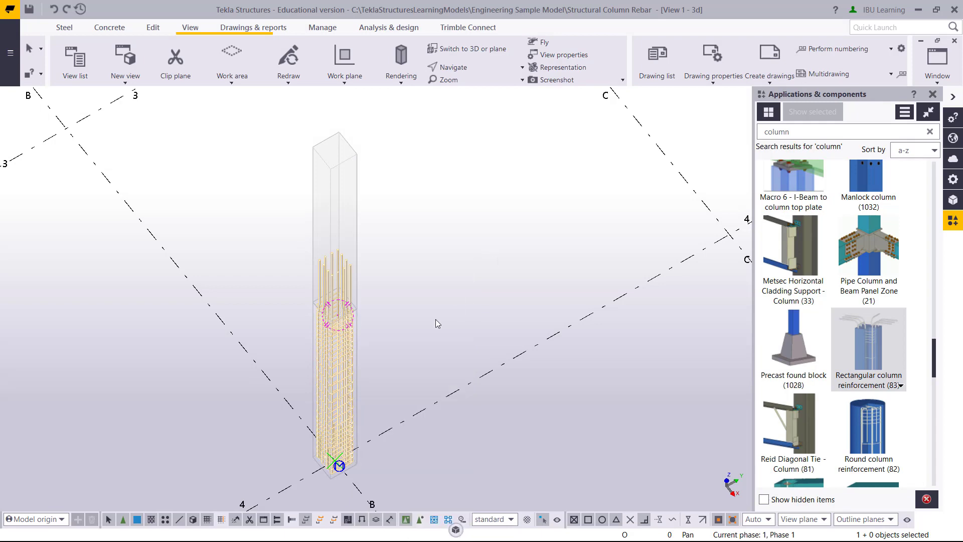
{"action": "scroll", "coordinate": [347, 351], "scroll_direction": "up", "scroll_amount": 5}
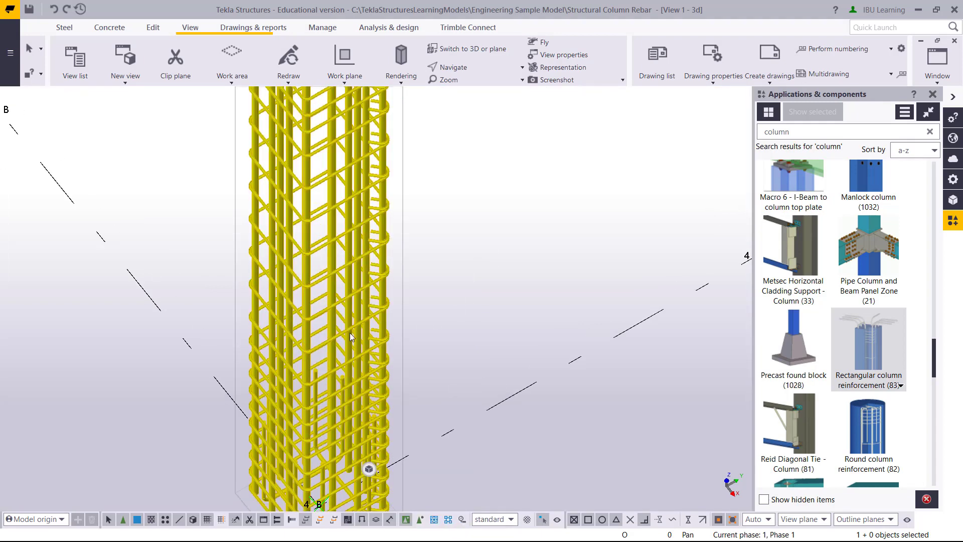
{"action": "right_click", "coordinate": [348, 334]}
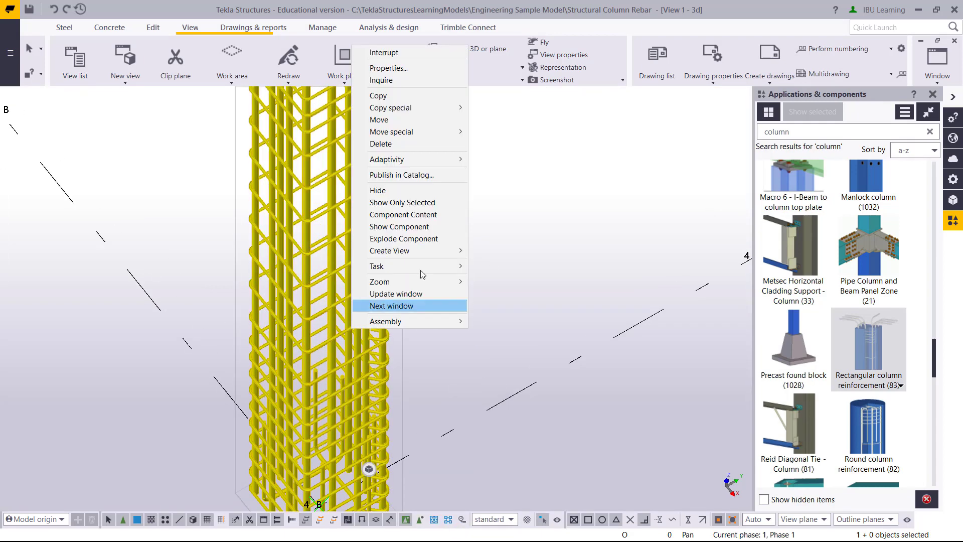
{"action": "left_click", "coordinate": [433, 99]}
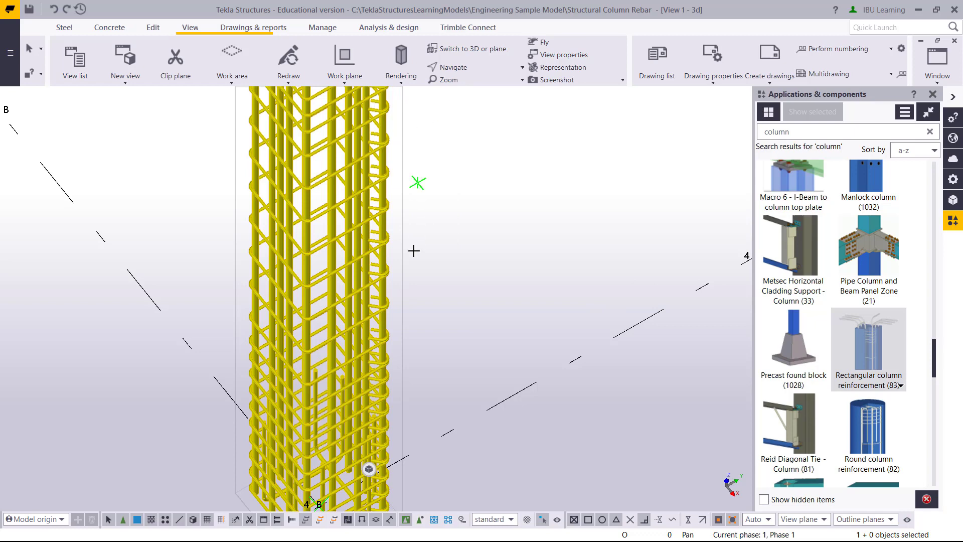
{"action": "right_click", "coordinate": [434, 288]}
{"action": "left_click", "coordinate": [453, 288]}
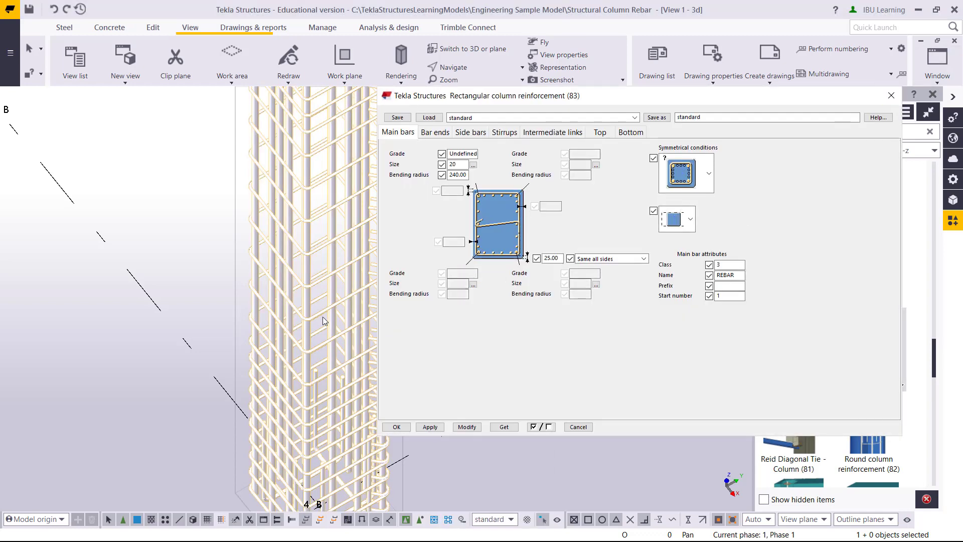
{"action": "key", "text": "Escape"}
Copy the lower column's reinforcement component linearly to the upper column, with one copy at dZ 3600 and zero dX and dY
{"action": "left_click", "coordinate": [370, 326]}
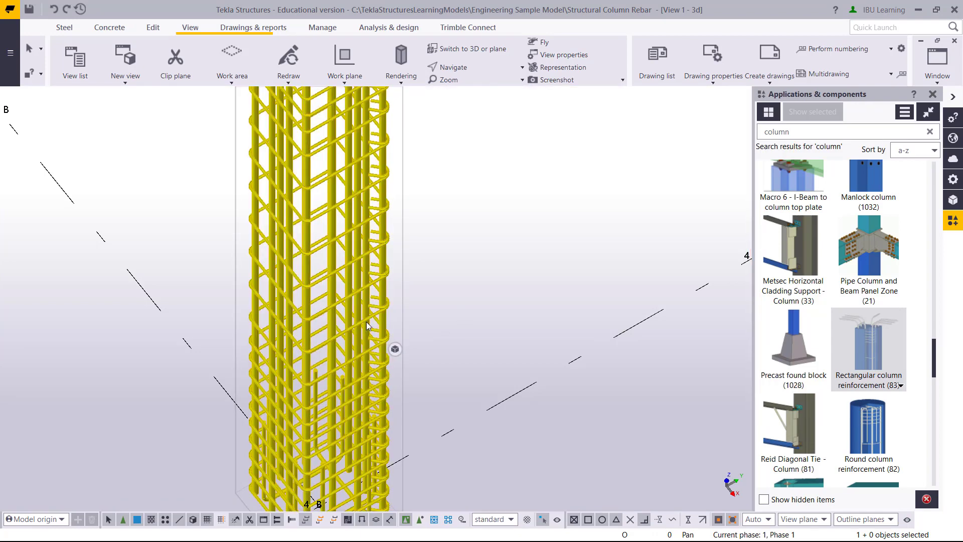
{"action": "right_click", "coordinate": [366, 321]}
{"action": "mouse_move", "coordinate": [413, 104]}
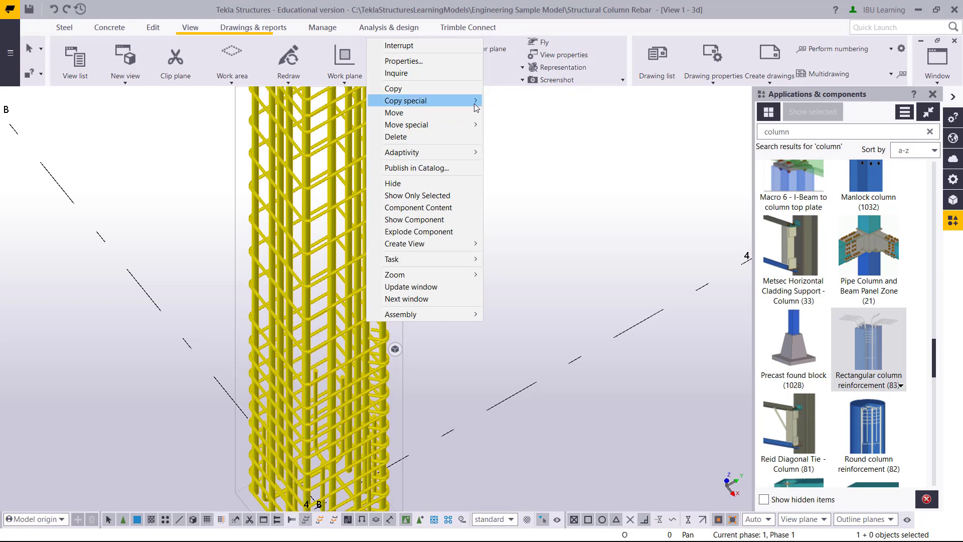
{"action": "left_click", "coordinate": [511, 100]}
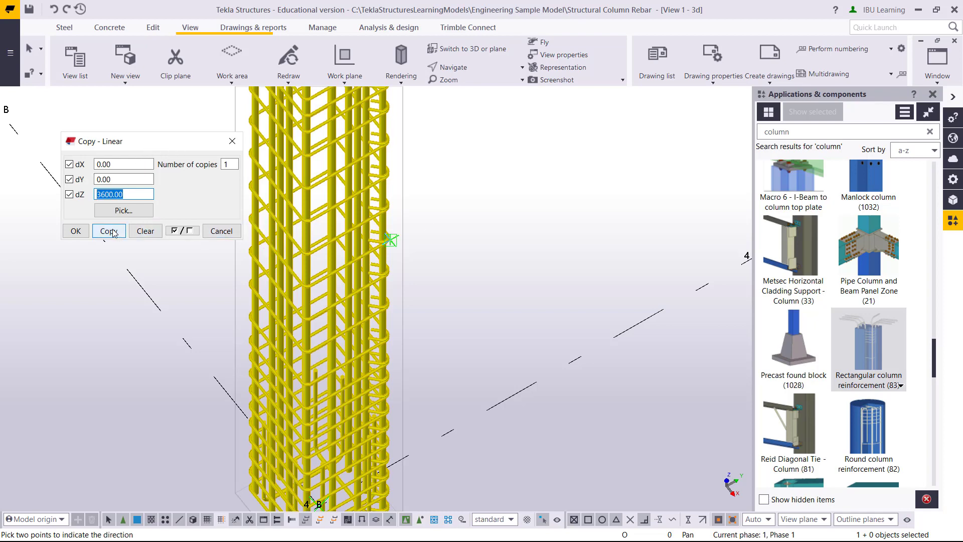
{"action": "scroll", "coordinate": [471, 335], "scroll_direction": "down", "scroll_amount": 6}
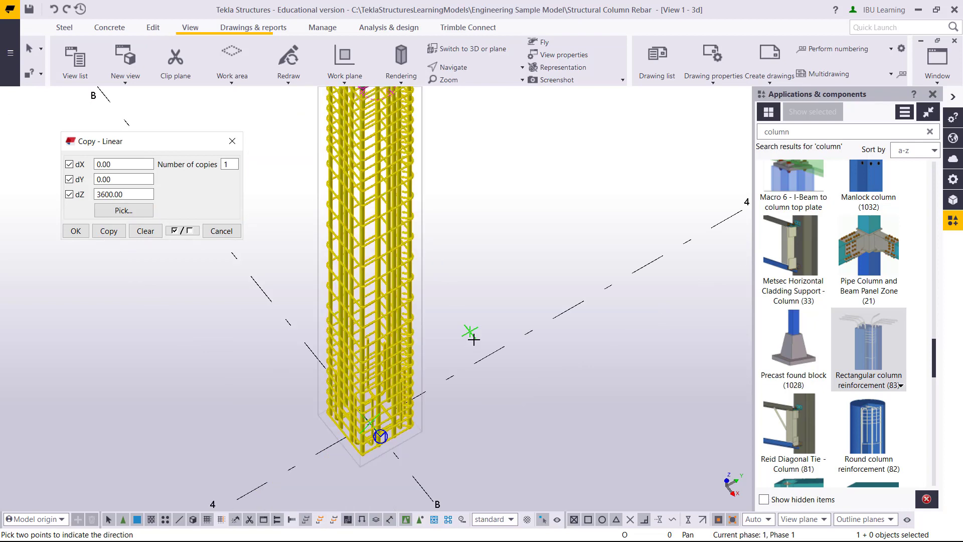
{"action": "scroll", "coordinate": [454, 291], "scroll_direction": "up", "scroll_amount": 6}
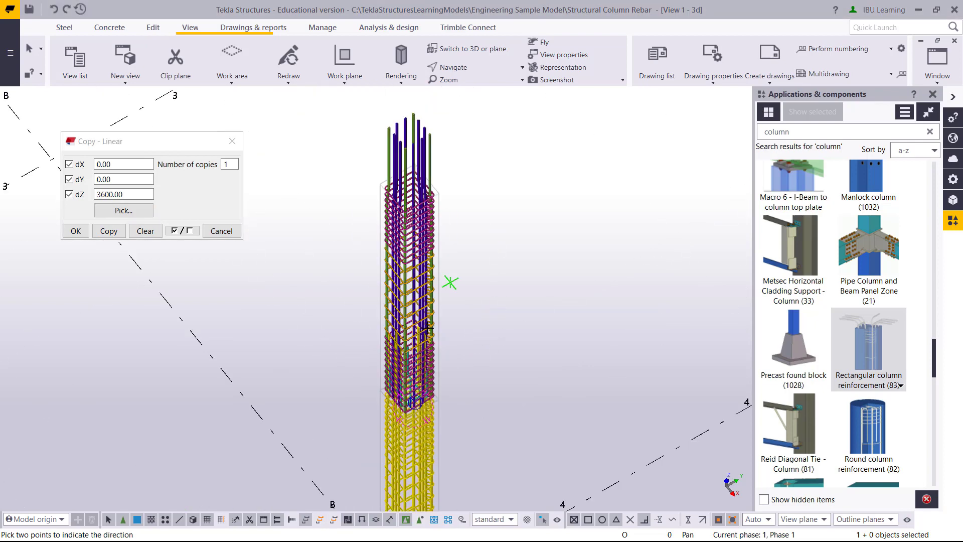
Examine the copied reinforcement in the upper column and how its bars and stirrups meet the lower column's cage
{"action": "scroll", "coordinate": [394, 421], "scroll_direction": "up", "scroll_amount": 5}
{"action": "middle_click_drag", "start_coordinate": [430, 379], "coordinate": [482, 240]}
{"action": "scroll", "coordinate": [481, 240], "scroll_direction": "down", "scroll_amount": 2}
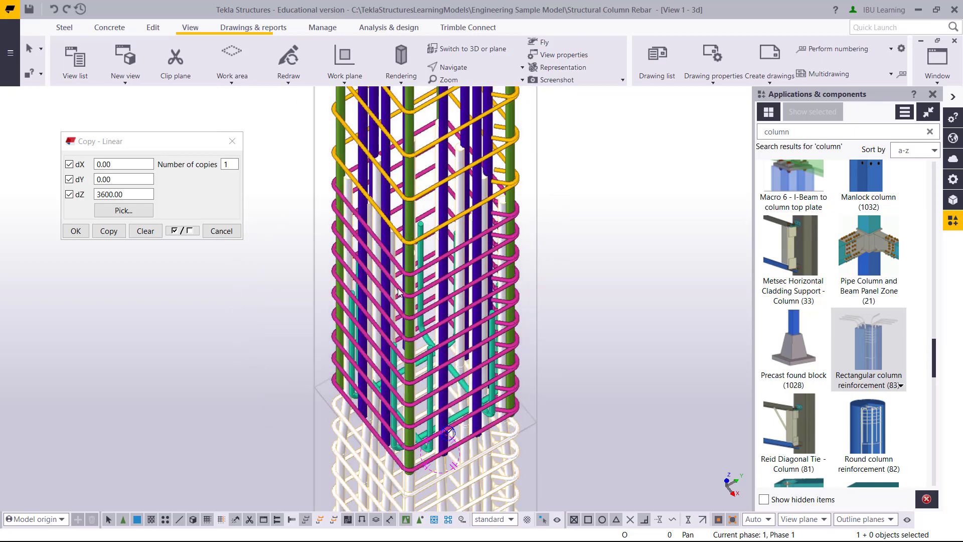
{"action": "left_click", "coordinate": [406, 223]}
{"action": "middle_click_drag", "start_coordinate": [483, 412], "coordinate": [563, 421], "text": "ctrl"}
{"action": "scroll", "coordinate": [417, 412], "scroll_direction": "up", "scroll_amount": 2}
{"action": "middle_click_drag", "start_coordinate": [425, 243], "coordinate": [461, 135]}
{"action": "scroll", "coordinate": [460, 134], "scroll_direction": "down", "scroll_amount": 1}
{"action": "middle_click_drag", "start_coordinate": [394, 300], "coordinate": [379, 328], "text": "ctrl"}
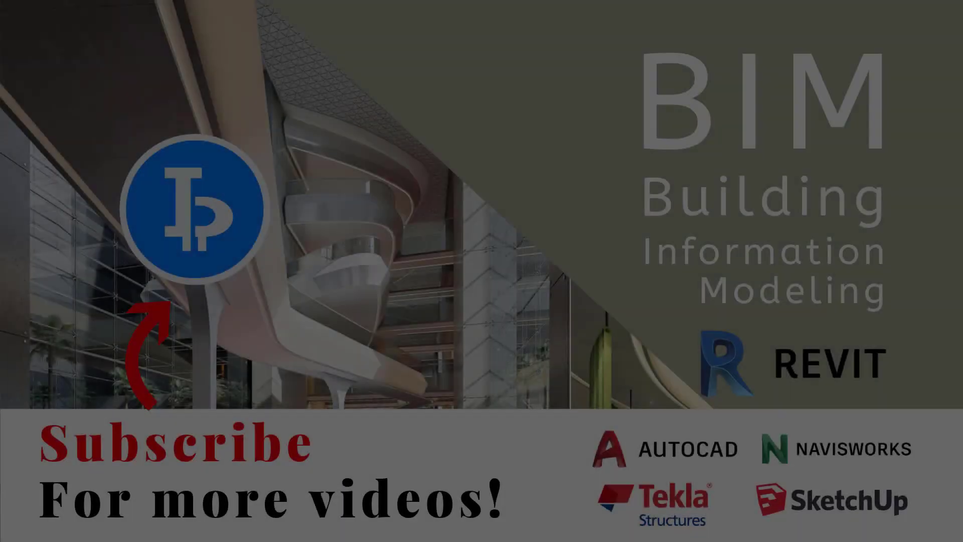